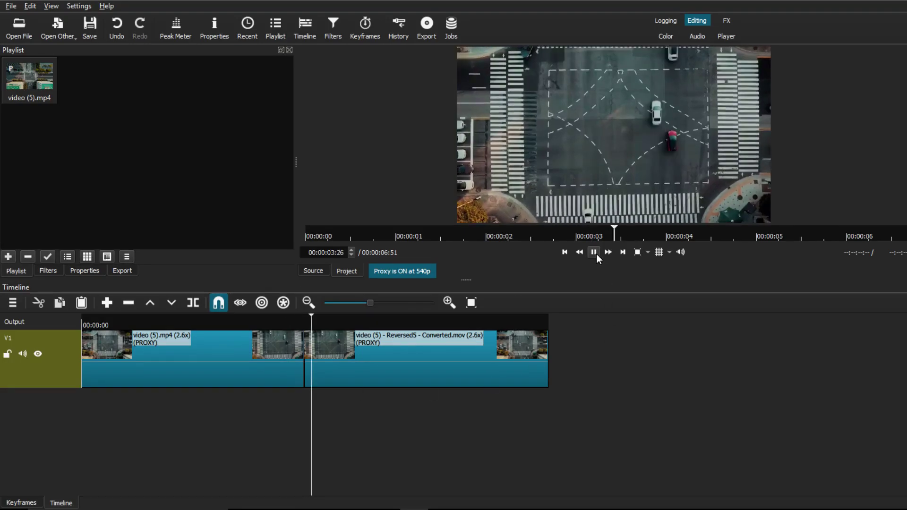
# Pause, then replay the aerial video (5).mp4 clip on track V1 in the preview
pyautogui.click(591, 253)
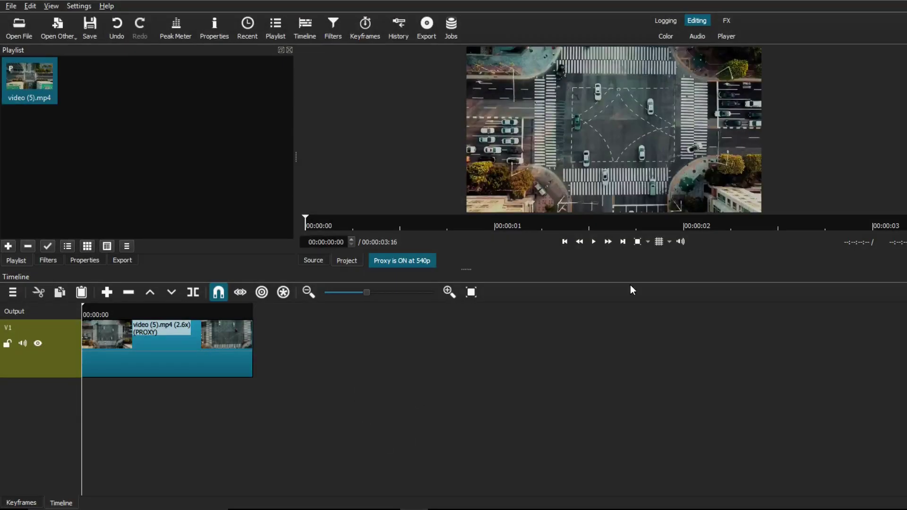
pyautogui.click(593, 242)
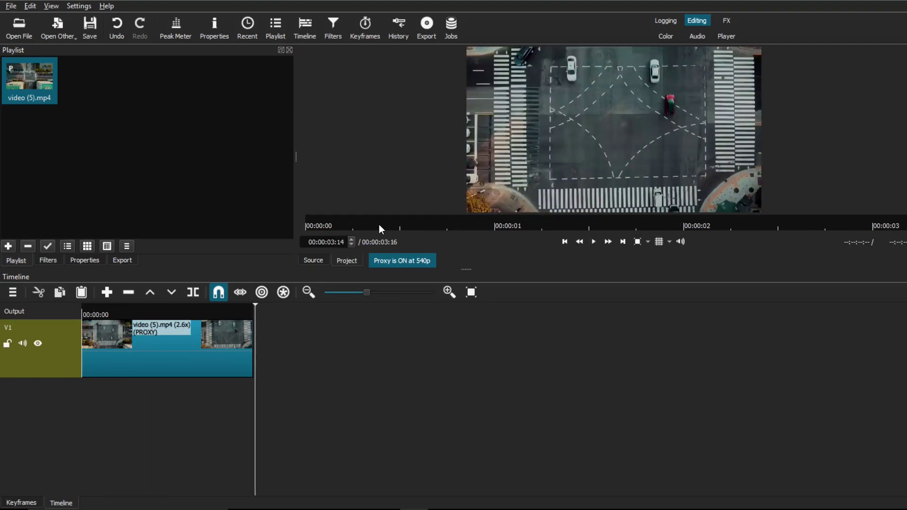
# Copy the video (5).mp4 clip and paste it after the original, leaving a short gap
pyautogui.click(306, 225)
pyautogui.rightClick(166, 350)
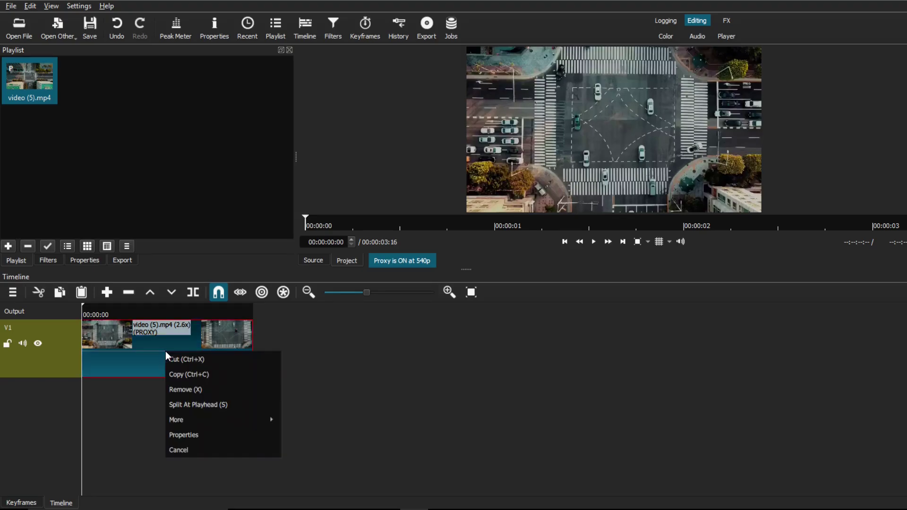
pyautogui.click(184, 373)
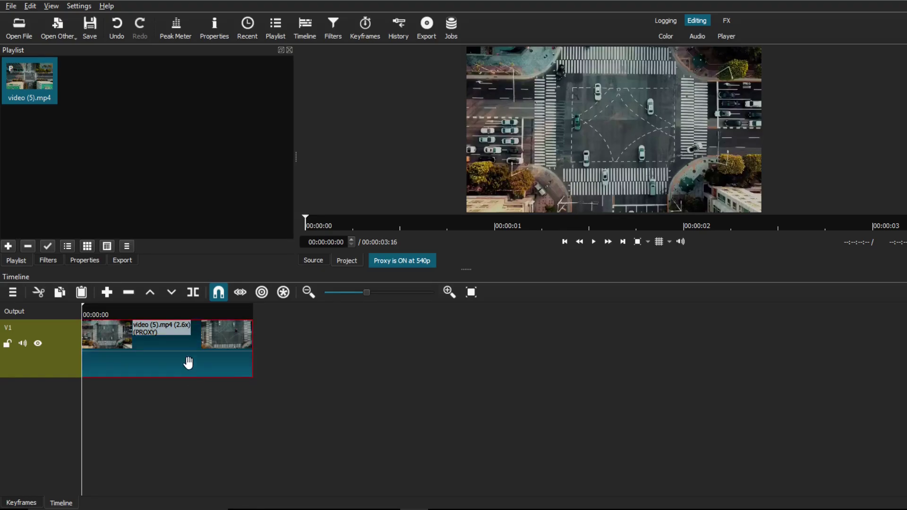
pyautogui.click(254, 315)
pyautogui.hotkey('ctrl', 'v')
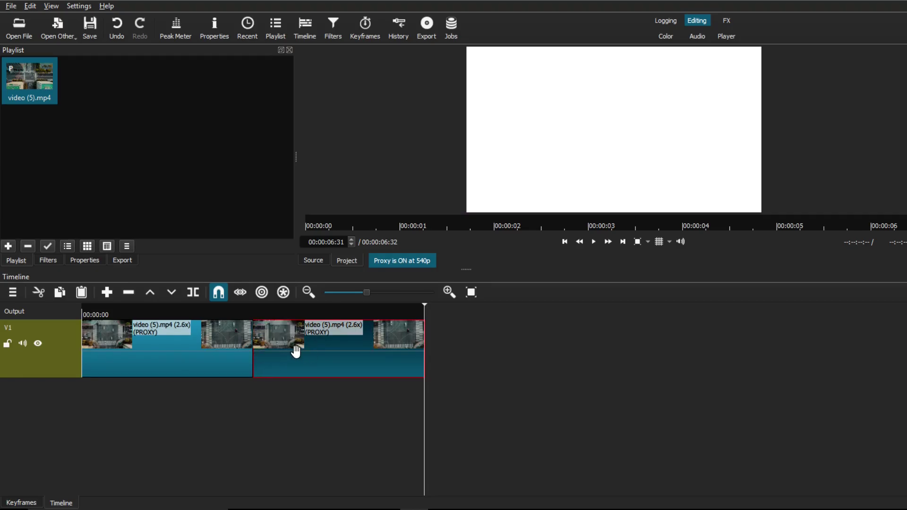
pyautogui.moveTo(296, 350); pyautogui.dragTo(308, 349)
# Play back from the gap into the duplicate clip, then stop
pyautogui.click(265, 314)
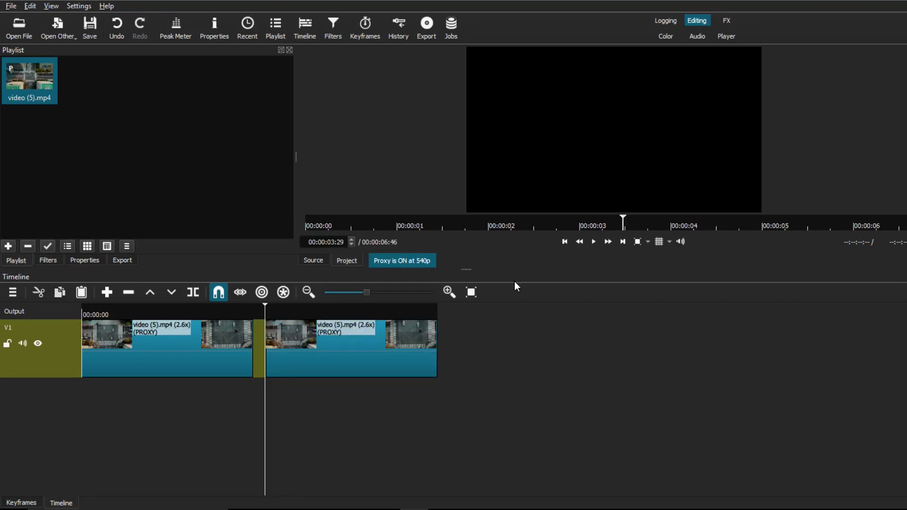
pyautogui.click(594, 242)
pyautogui.click(594, 242)
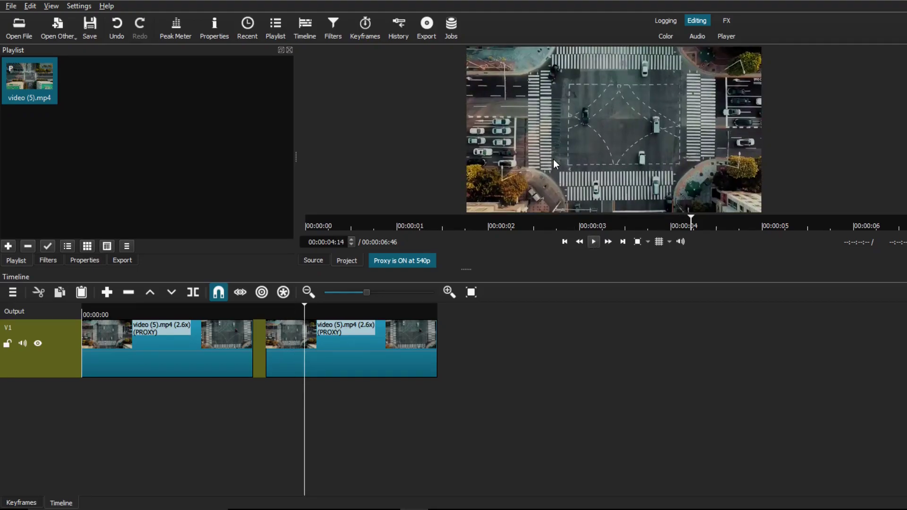
# Reverse the second clip at the intermediate 'better' quality (DNxHR/ALAC MOV)
pyautogui.click(326, 349)
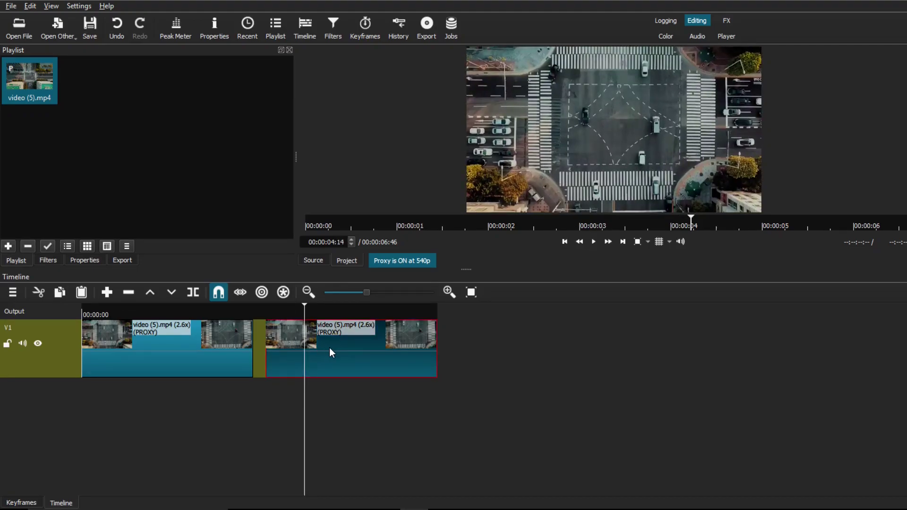
pyautogui.click(76, 262)
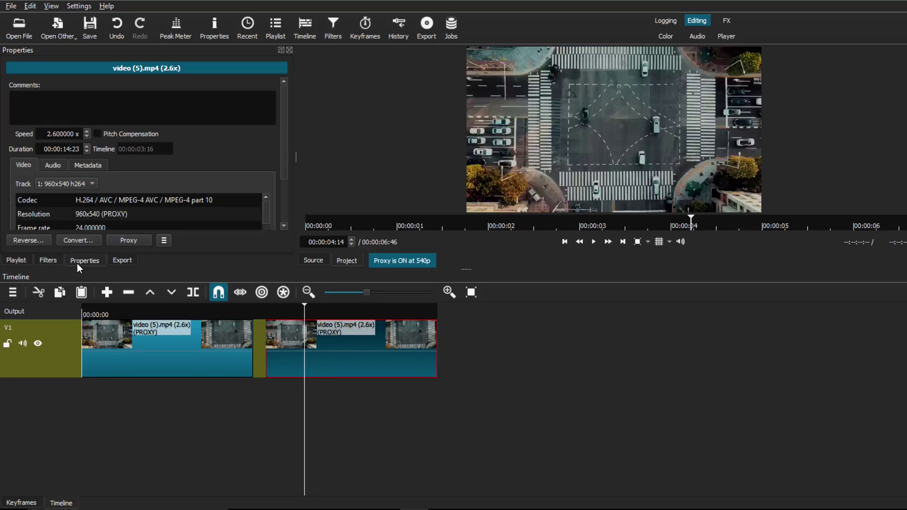
pyautogui.click(28, 240)
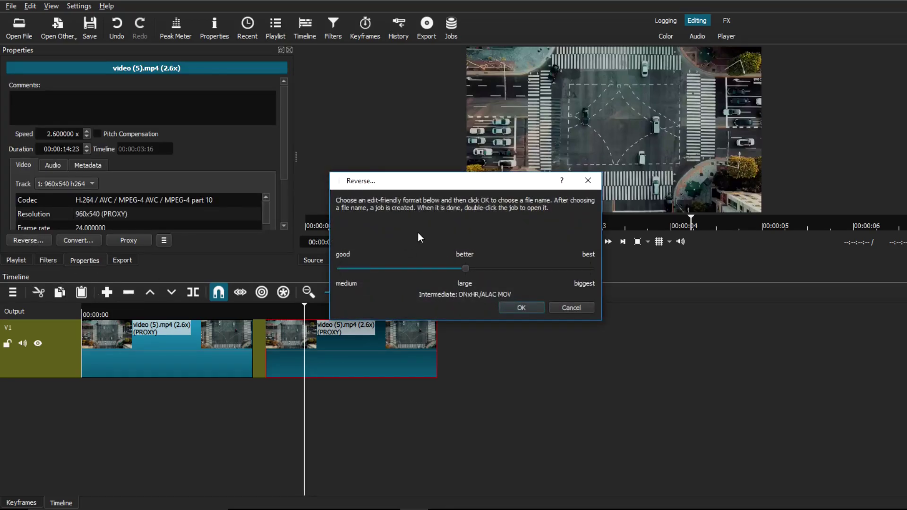
pyautogui.click(476, 268)
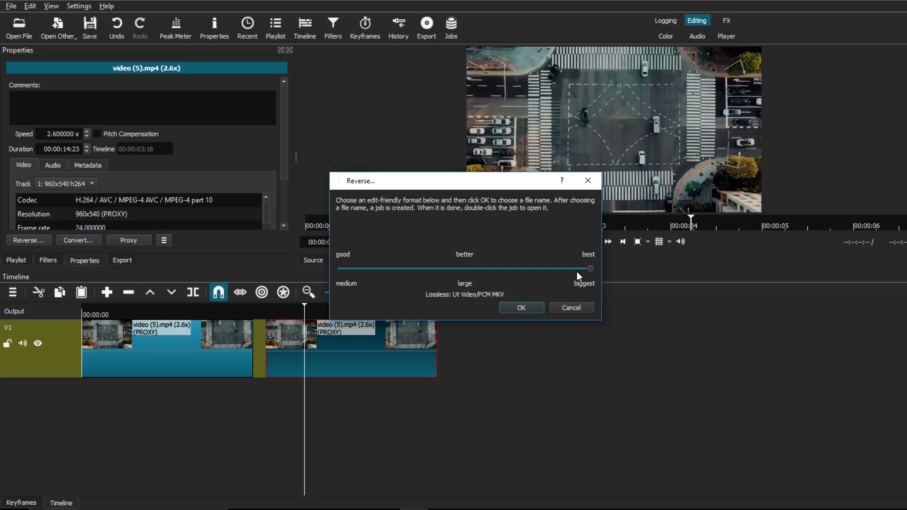
pyautogui.click(486, 268)
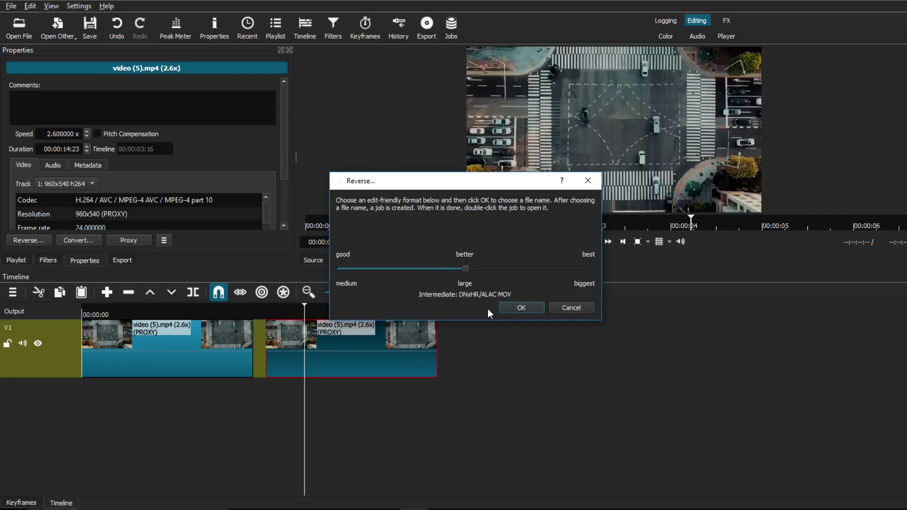
pyautogui.click(522, 308)
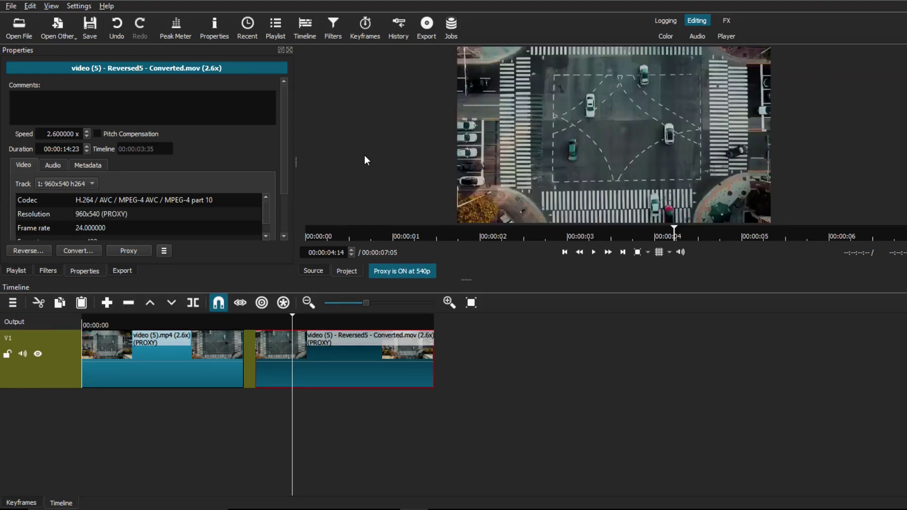
# Return to the Playlist and play the timeline briefly from the current position
pyautogui.click(18, 270)
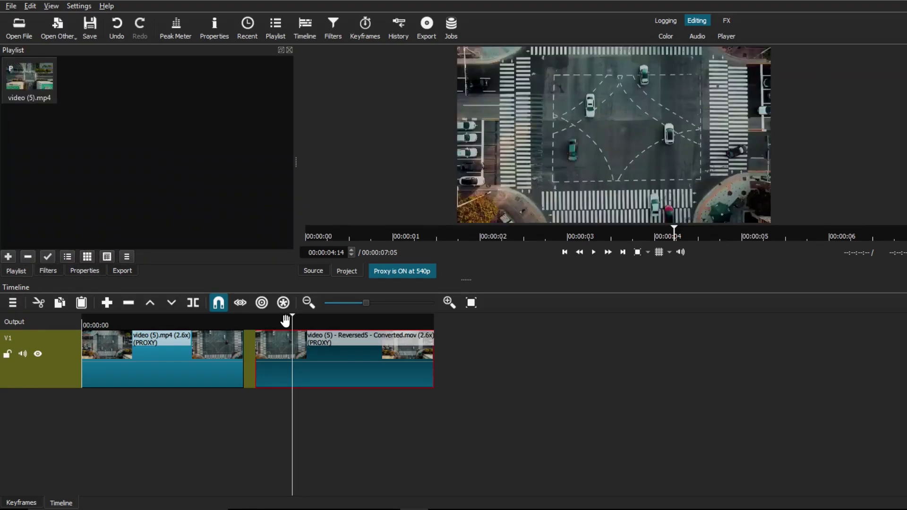
pyautogui.click(596, 252)
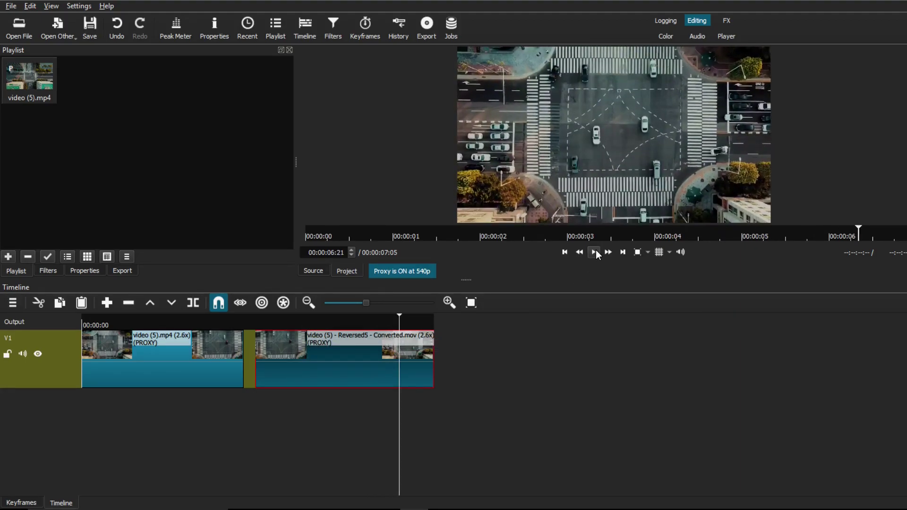
pyautogui.click(595, 251)
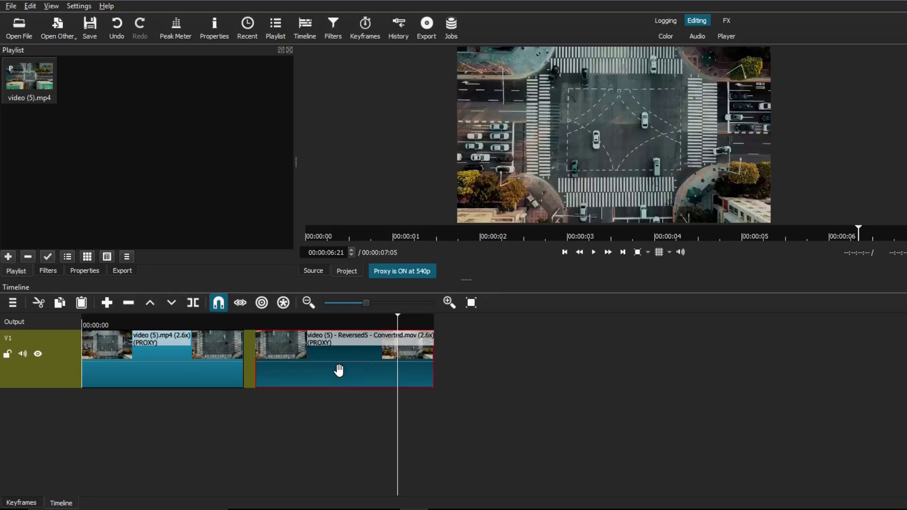
# Drag the reversed clip left against the original clip, then zoom into the timeline
pyautogui.moveTo(338, 369); pyautogui.dragTo(326, 370)
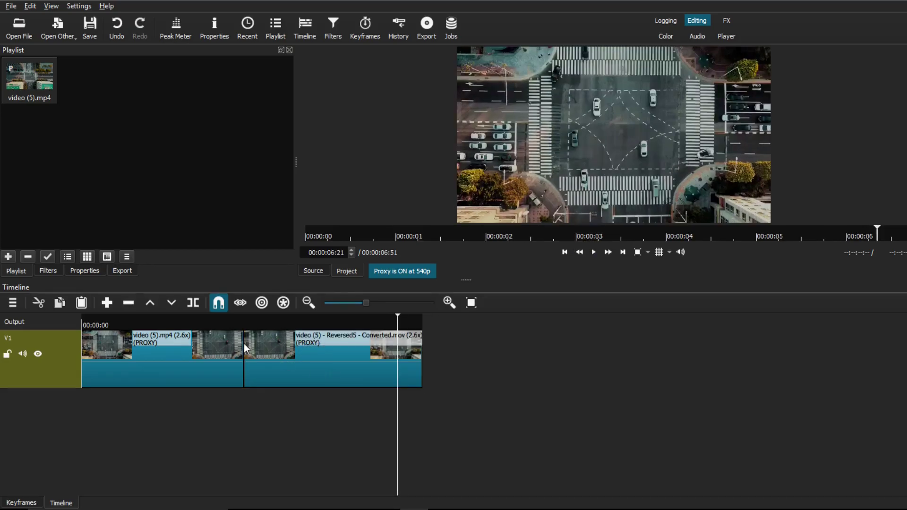
pyautogui.click(228, 319)
pyautogui.click(452, 302)
pyautogui.click(452, 302)
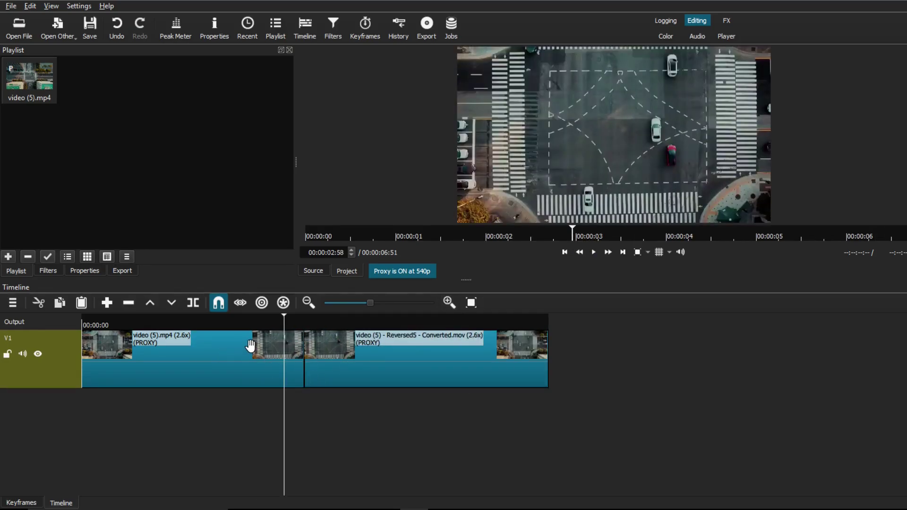
# Play back the joined original and reversed clips from near the start
pyautogui.click(596, 255)
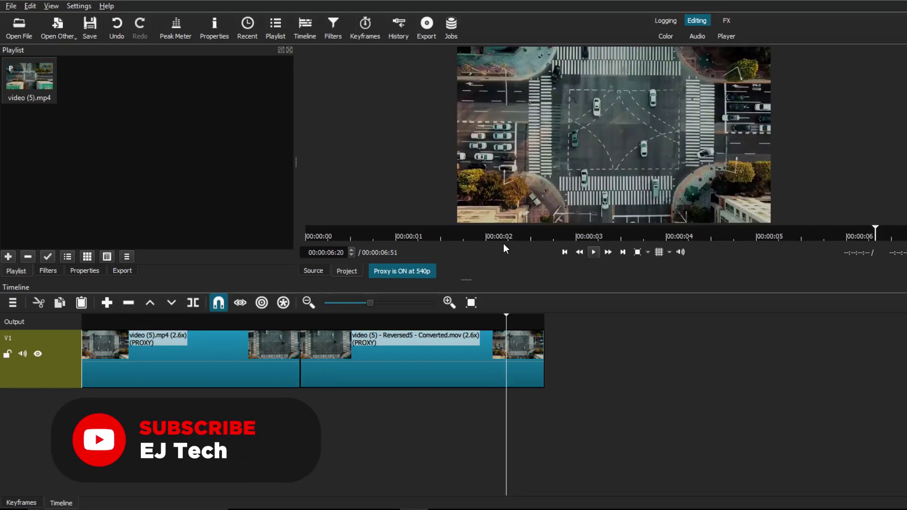
pyautogui.click(447, 233)
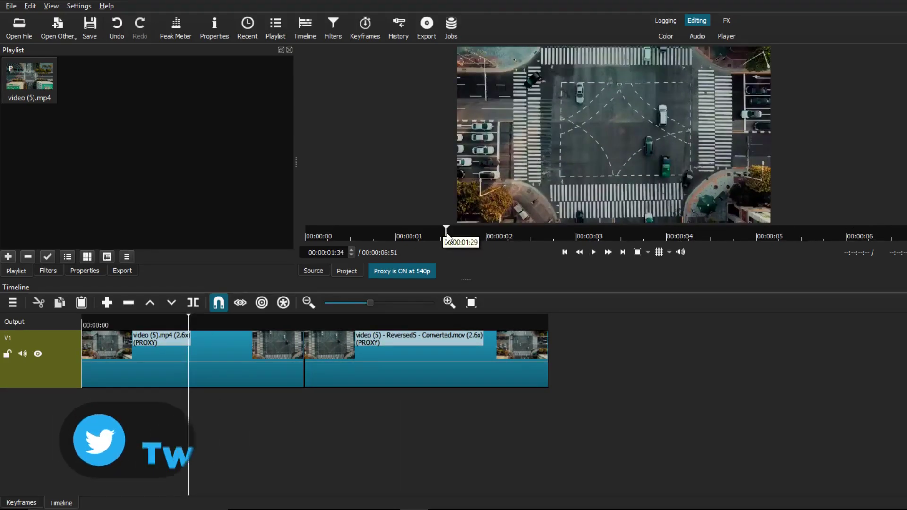
pyautogui.click(593, 252)
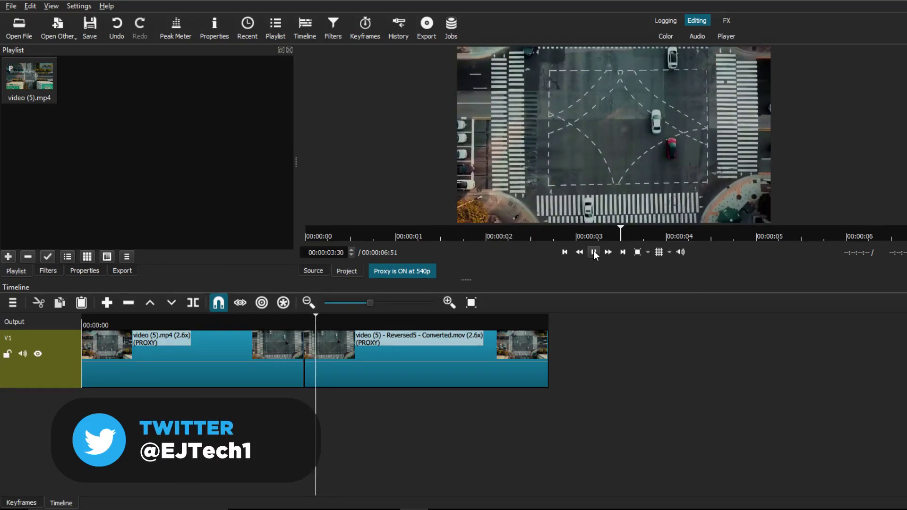
pyautogui.click(593, 252)
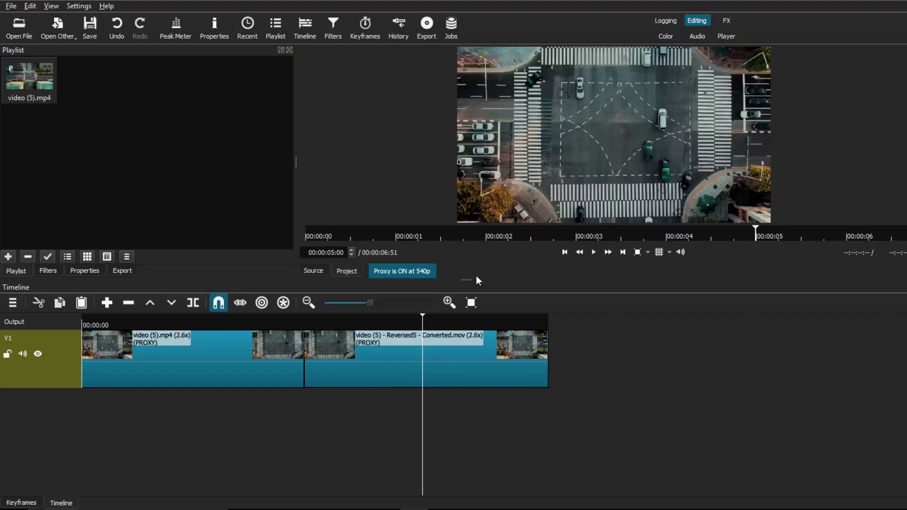
# Shrink the preview panel to enlarge the timeline, and check the Jobs panel
pyautogui.moveTo(466, 279); pyautogui.dragTo(466, 260)
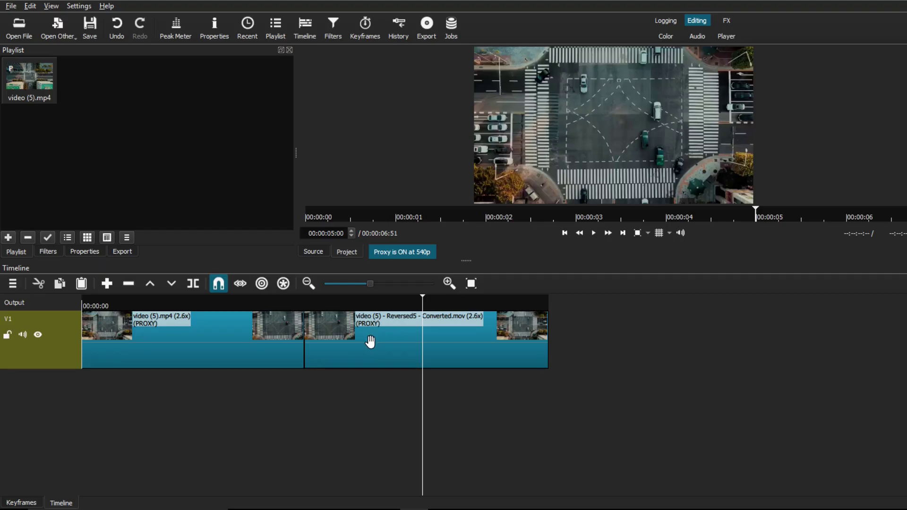
pyautogui.click(452, 31)
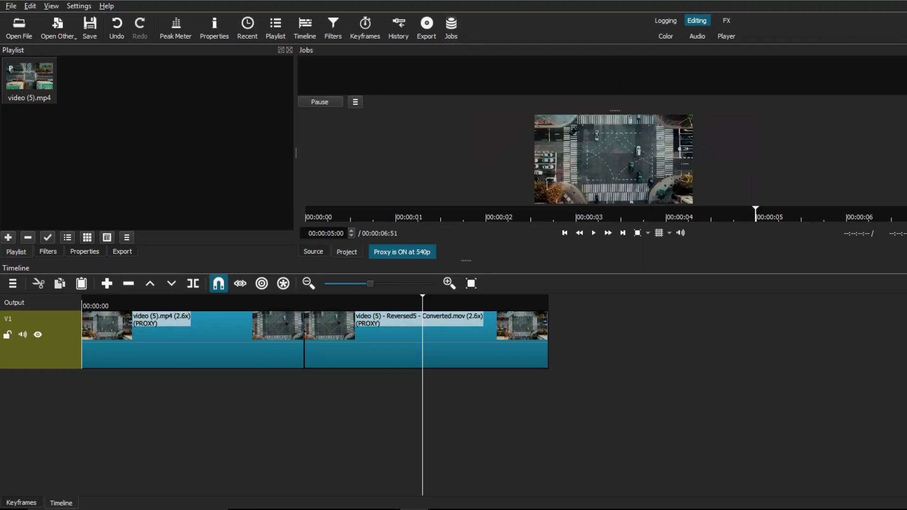
pyautogui.click(903, 50)
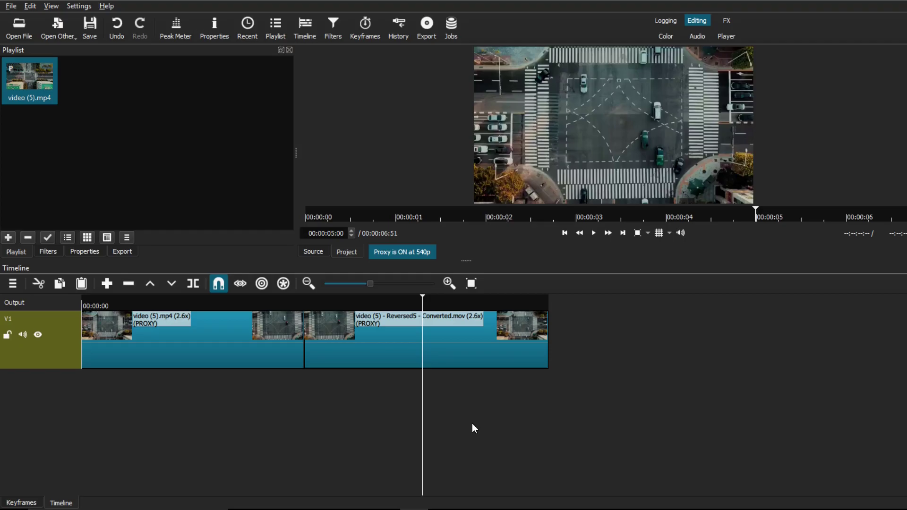
# Detach the reversed clip's audio and cut the detached audio clip from track A1
pyautogui.click(381, 336)
pyautogui.rightClick(382, 337)
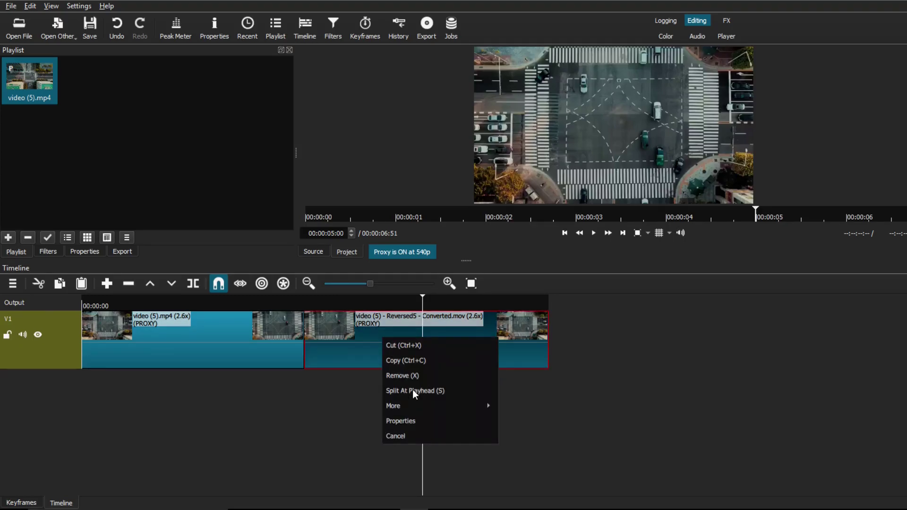
pyautogui.moveTo(455, 409)
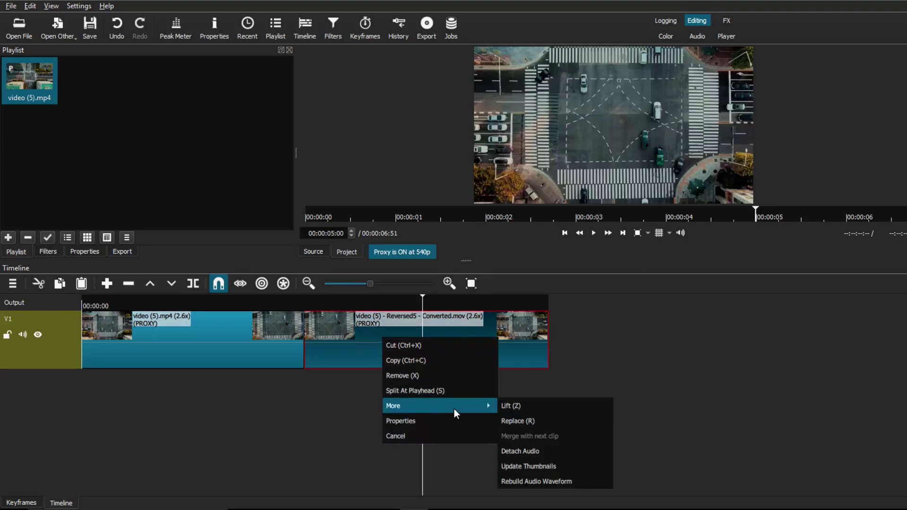
pyautogui.click(533, 451)
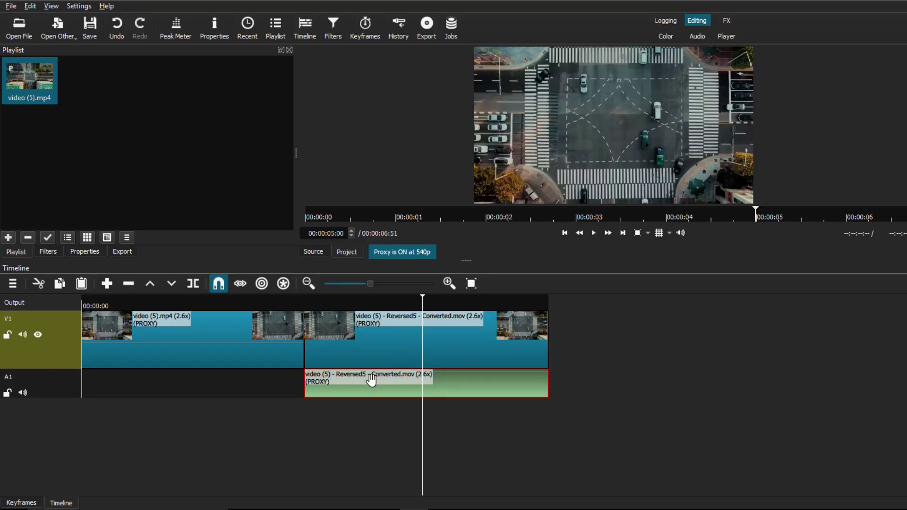
pyautogui.rightClick(380, 385)
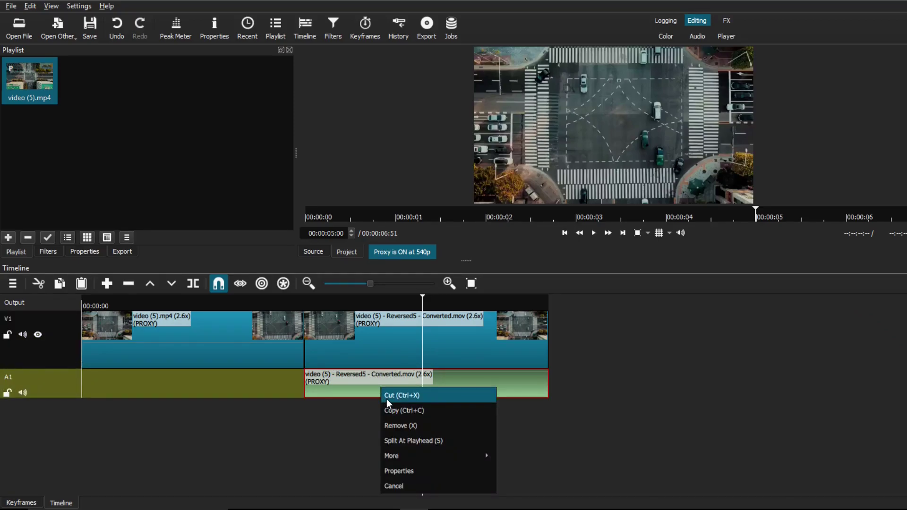
pyautogui.click(388, 401)
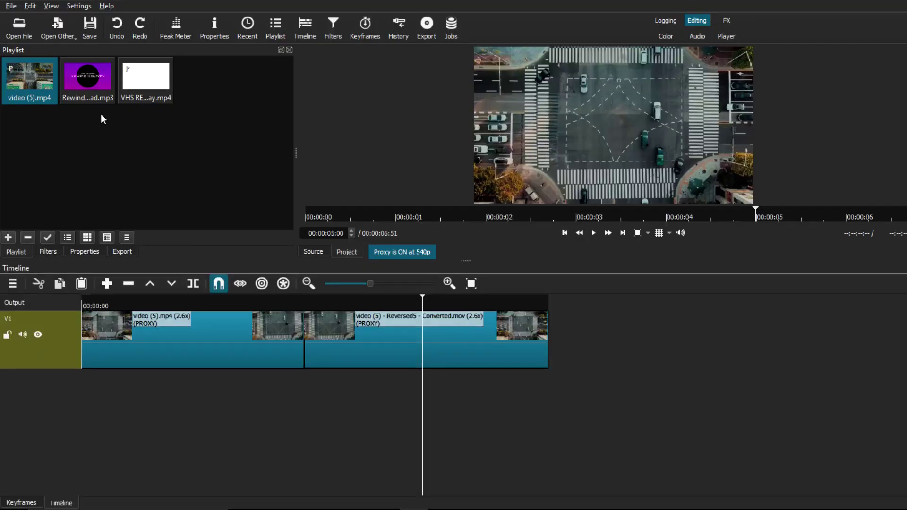
# Check the imported Rewind mp3 and VHS overlay mp4 in the Playlist, then select video (5).mp4
pyautogui.click(89, 96)
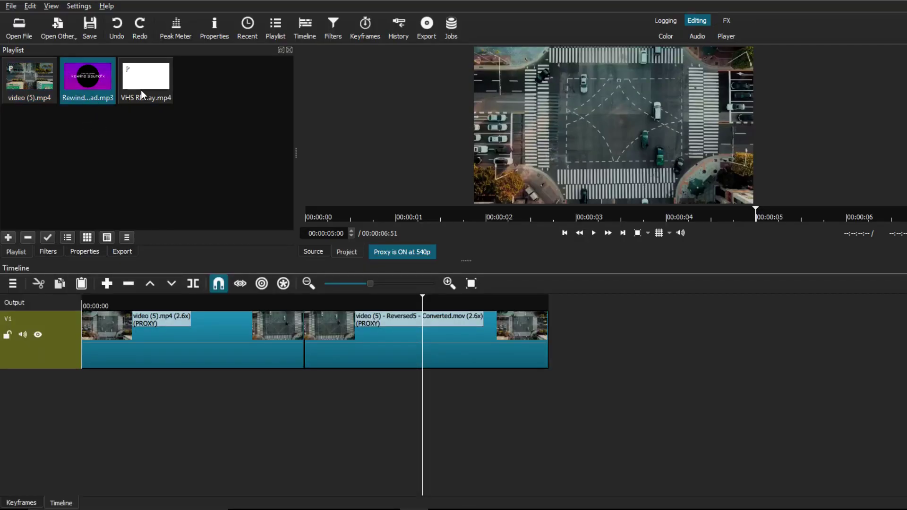
pyautogui.click(141, 90)
pyautogui.click(104, 101)
pyautogui.click(44, 102)
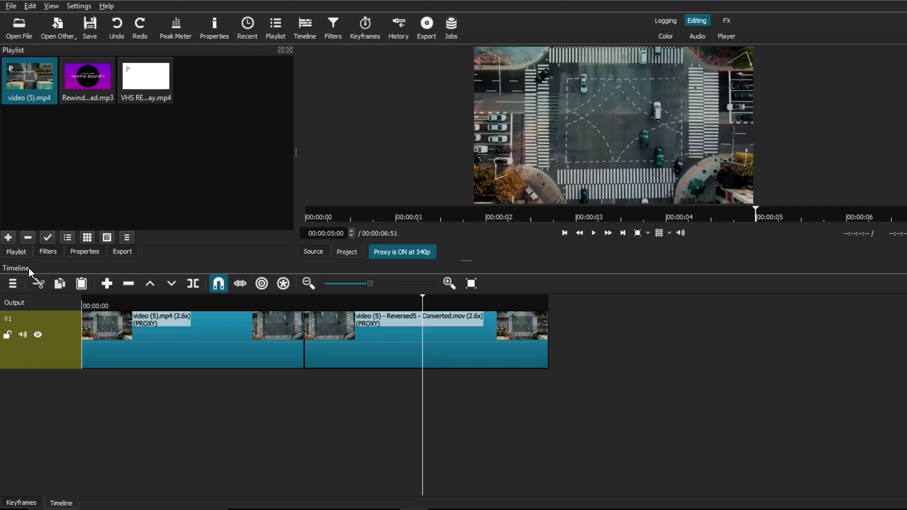
# Add an audio track A1 and drop the Rewind sound mp3 onto it
pyautogui.click(12, 283)
pyautogui.moveTo(24, 293)
pyautogui.click(146, 294)
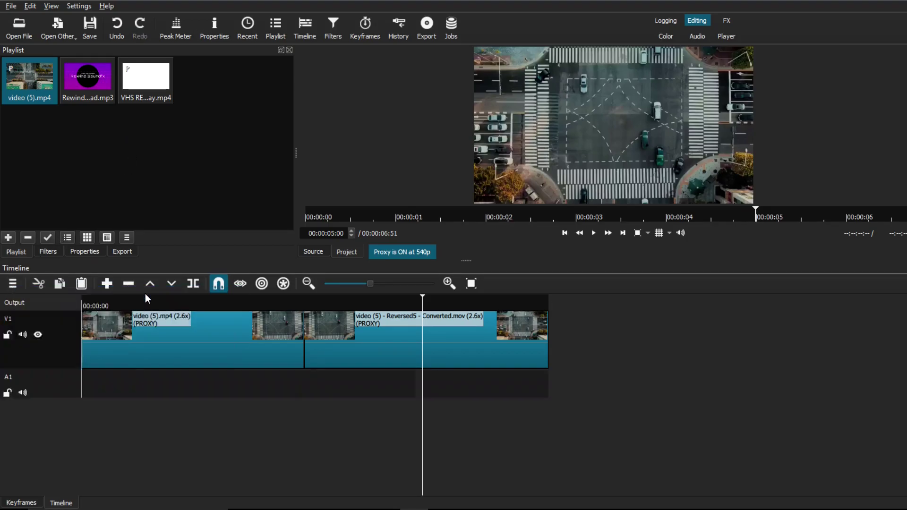
pyautogui.click(76, 393)
pyautogui.click(99, 98)
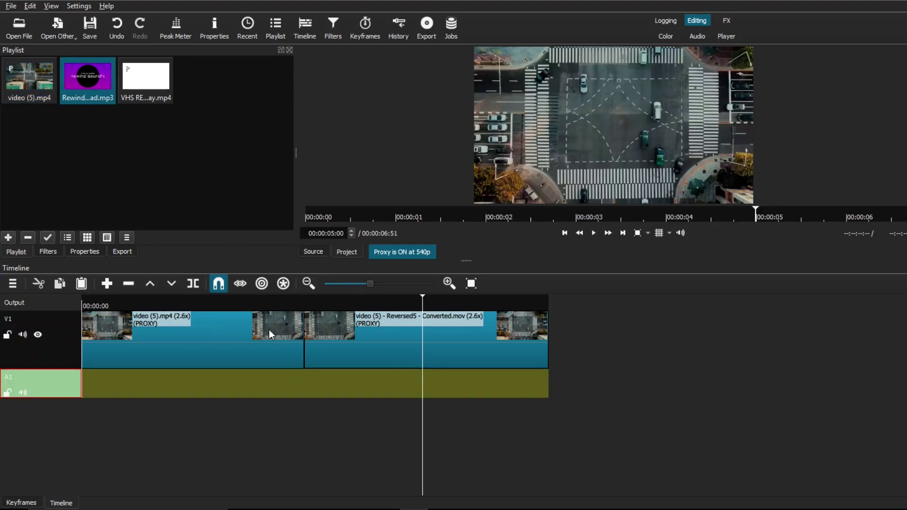
pyautogui.moveTo(268, 330); pyautogui.dragTo(269, 387)
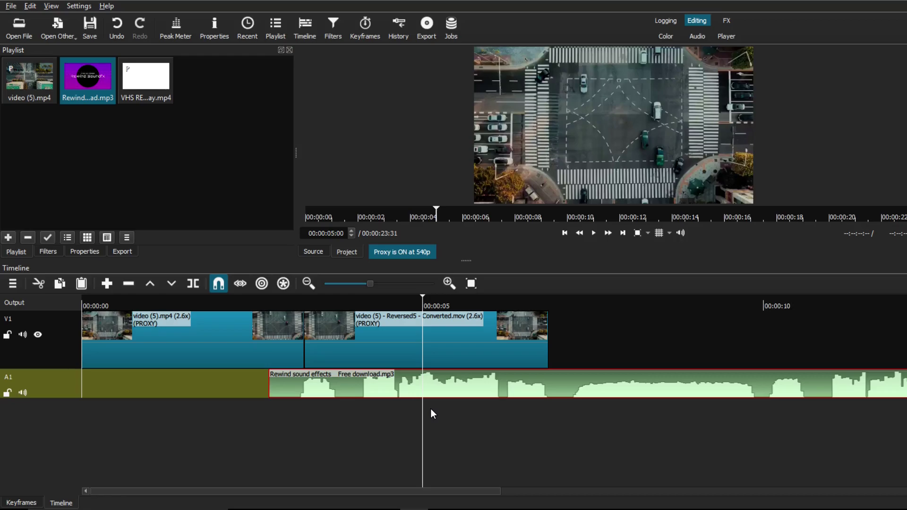
# Audition the rewind sound from about 14 seconds and trim away its start and end
pyautogui.click(350, 284)
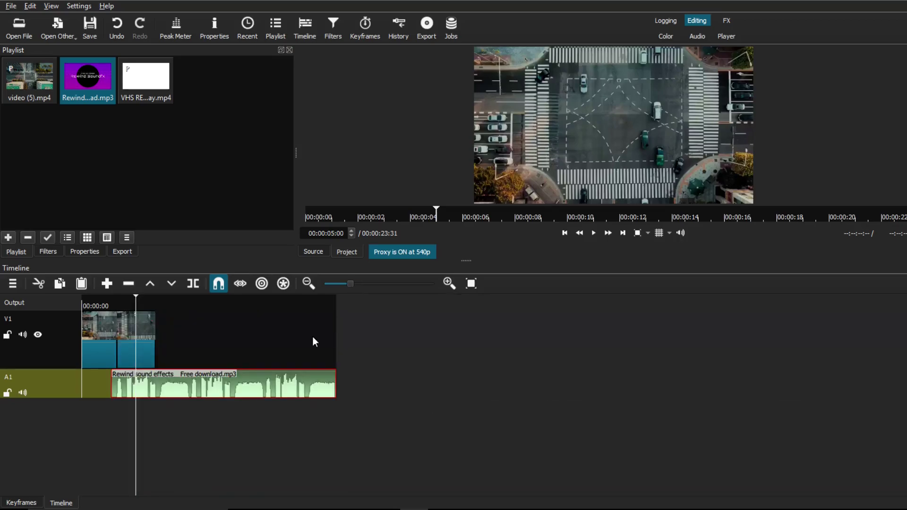
pyautogui.click(242, 305)
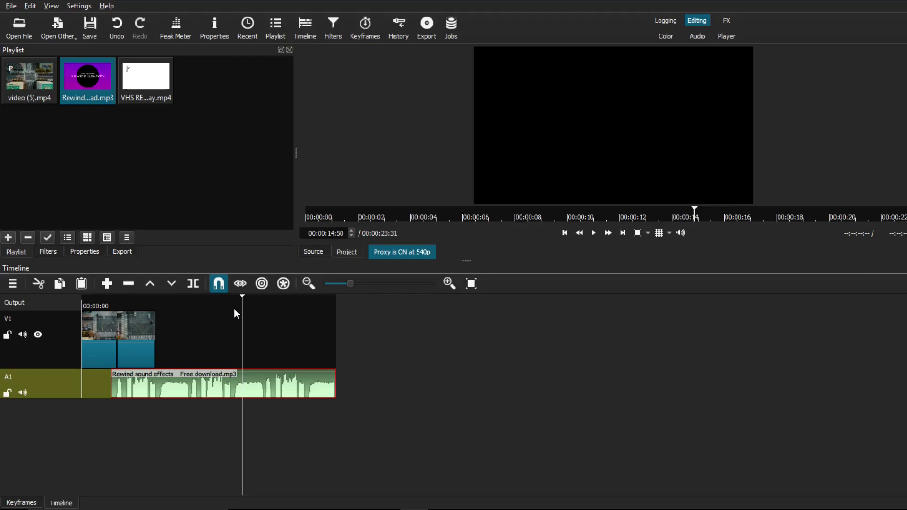
pyautogui.click(234, 310)
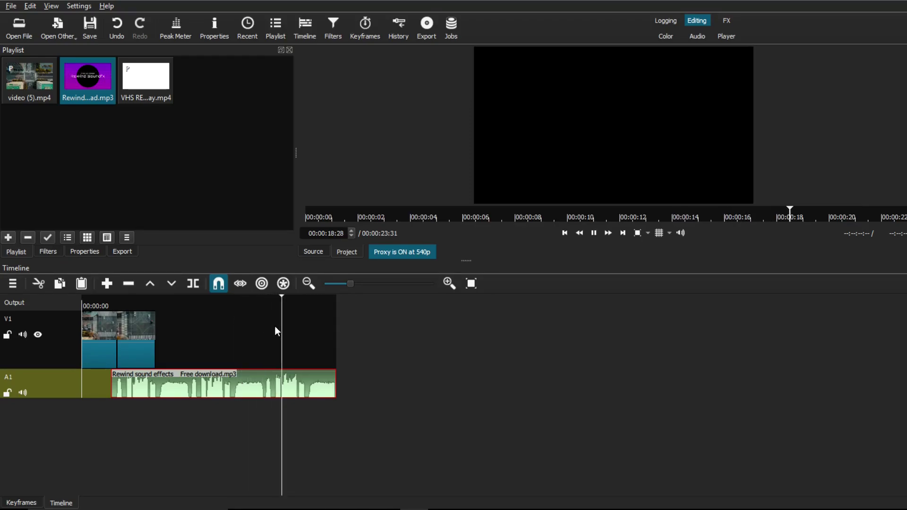
pyautogui.press('space')
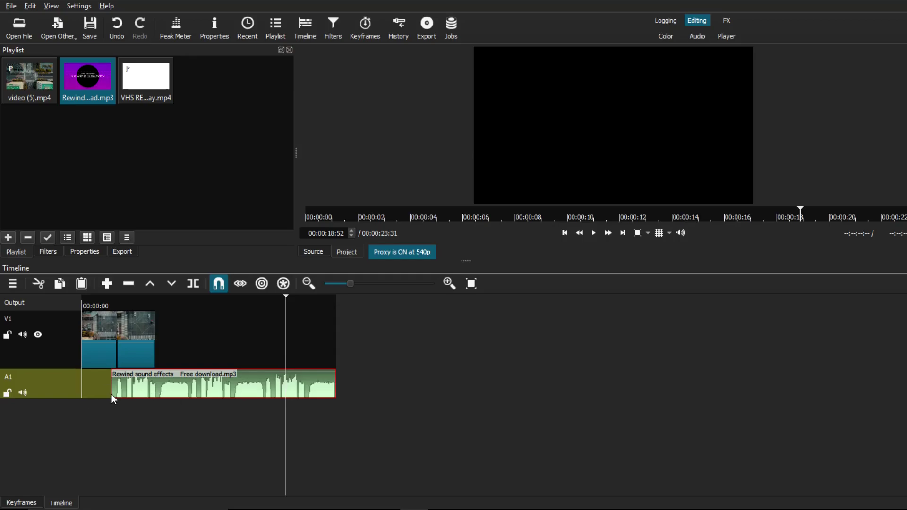
pyautogui.moveTo(110, 389); pyautogui.dragTo(280, 394)
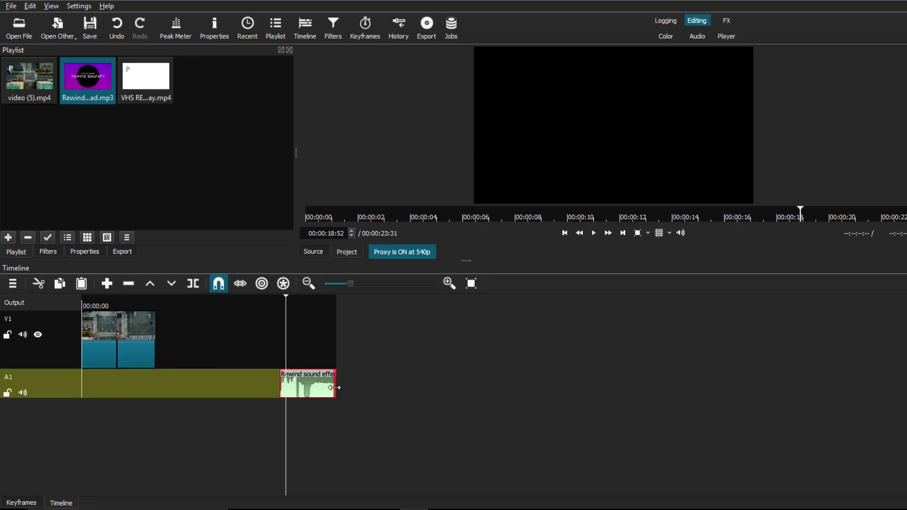
pyautogui.moveTo(335, 391); pyautogui.dragTo(289, 394)
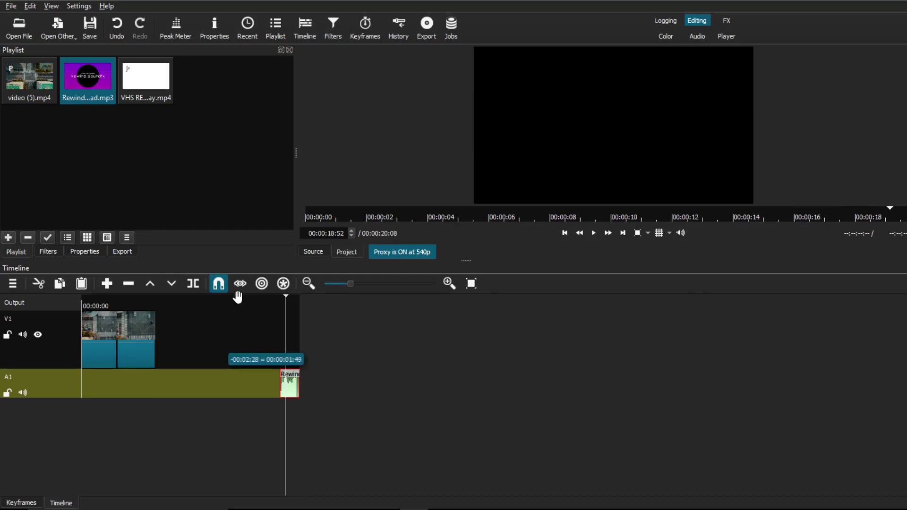
# Fine-tune the sound's trims and snap it to the reversed clip's start at the join
pyautogui.click(445, 285)
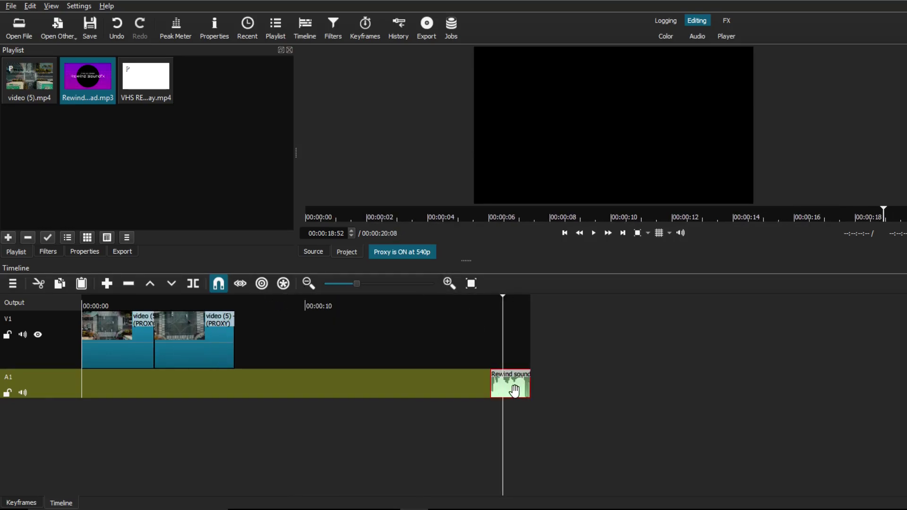
pyautogui.moveTo(185, 386); pyautogui.dragTo(182, 385)
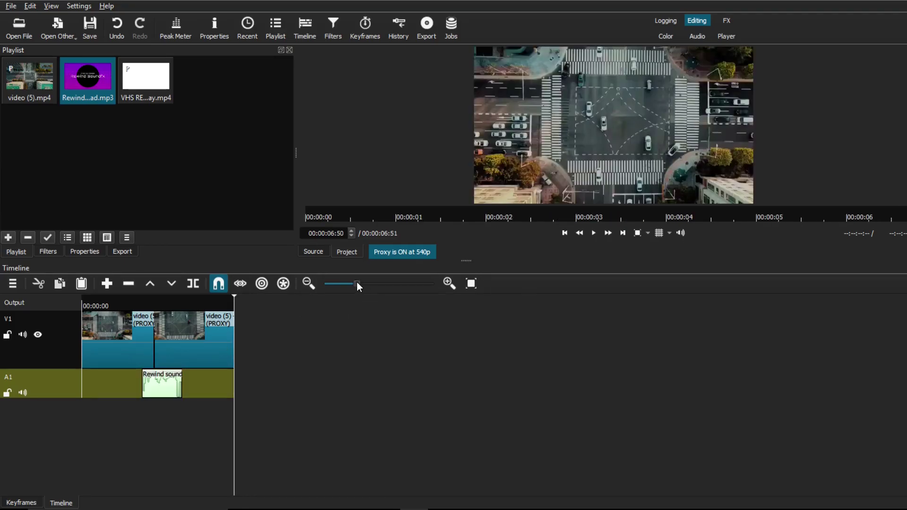
pyautogui.moveTo(359, 284); pyautogui.dragTo(376, 287)
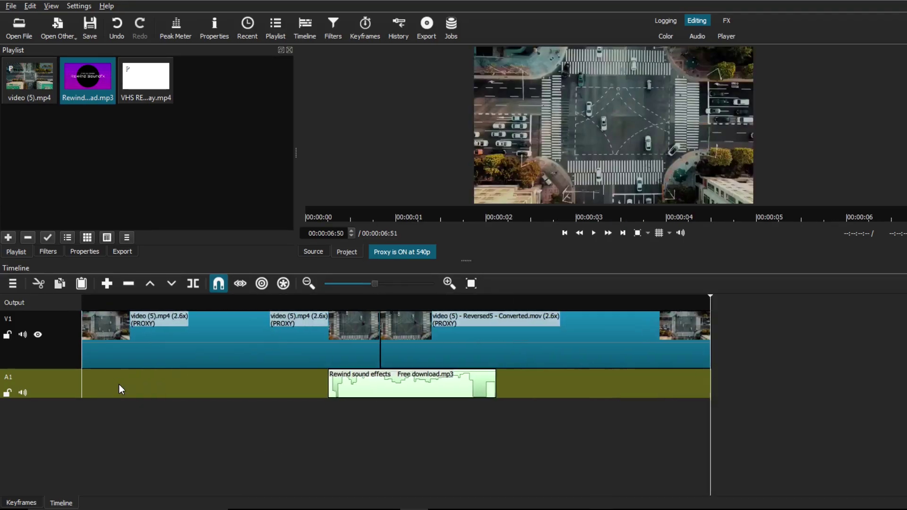
pyautogui.click(322, 302)
pyautogui.moveTo(420, 387); pyautogui.dragTo(439, 386)
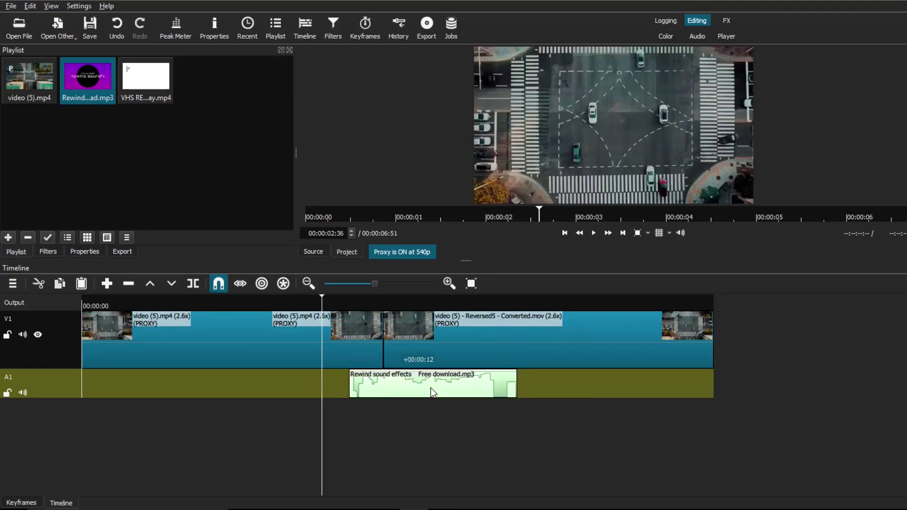
pyautogui.moveTo(350, 393); pyautogui.dragTo(356, 393)
pyautogui.moveTo(516, 392); pyautogui.dragTo(499, 392)
pyautogui.moveTo(442, 387); pyautogui.dragTo(472, 382)
pyautogui.click(427, 350)
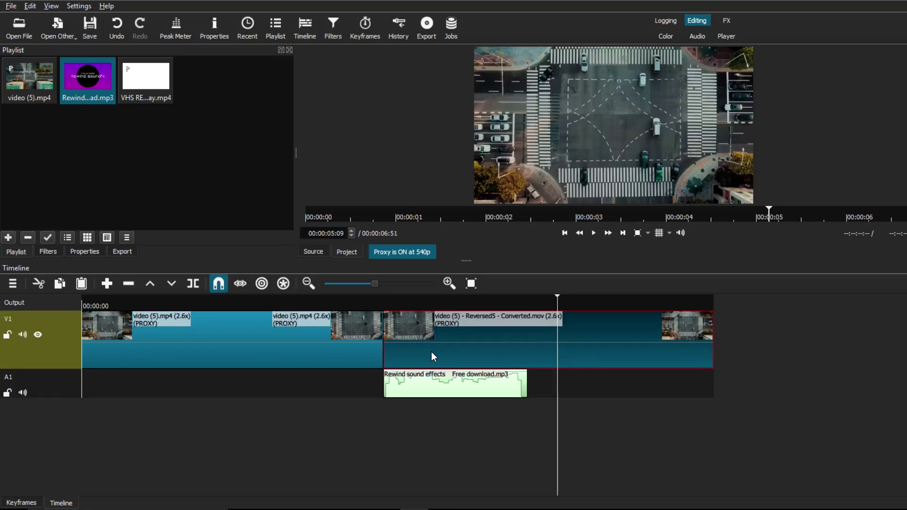
pyautogui.click(84, 252)
# Set the reversed clip to 3.3x speed, trim it to end with the sound, and play the section
pyautogui.click(87, 131)
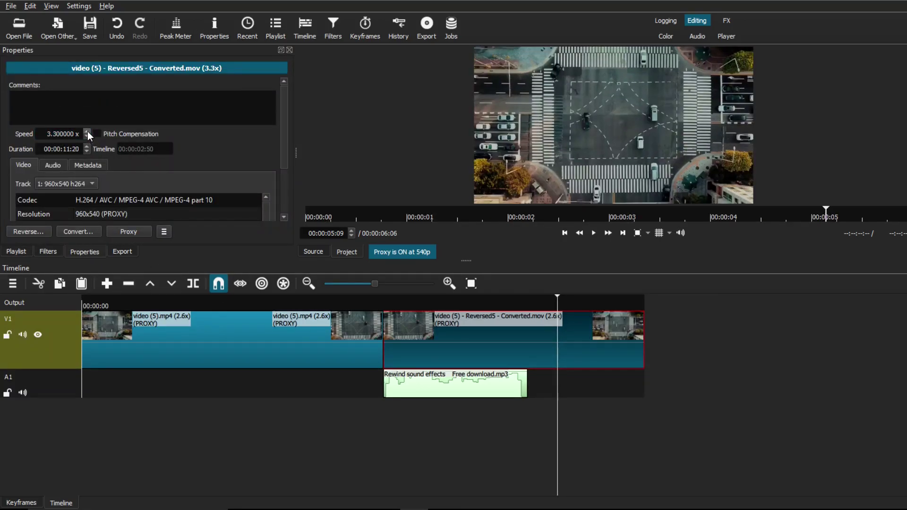
pyautogui.click(9, 255)
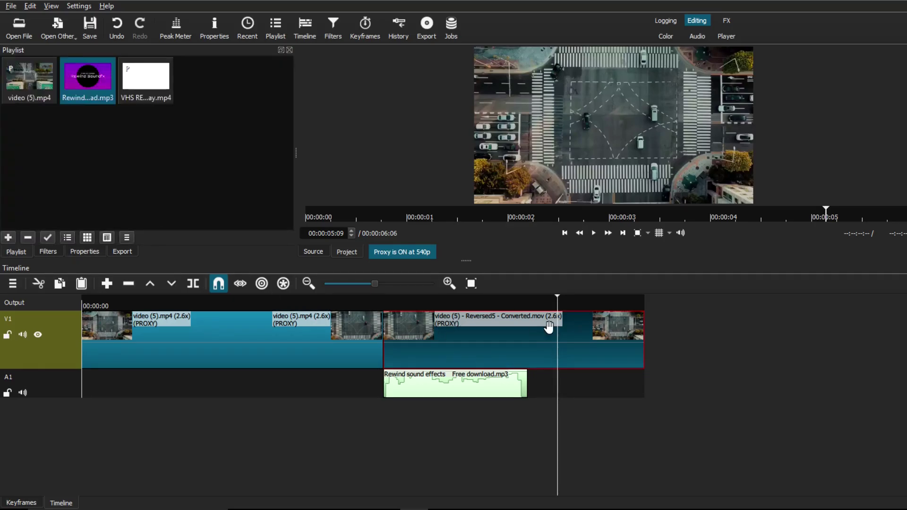
pyautogui.moveTo(588, 350); pyautogui.dragTo(524, 354)
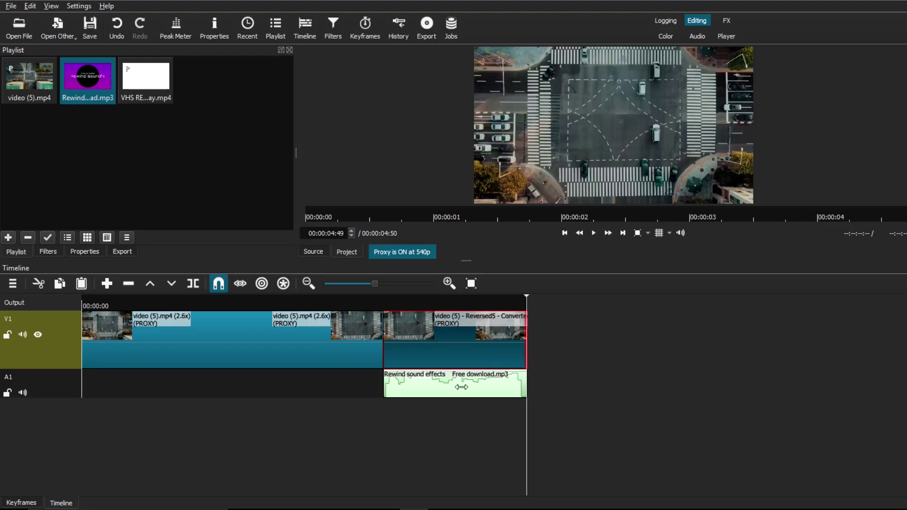
pyautogui.click(369, 302)
pyautogui.click(353, 299)
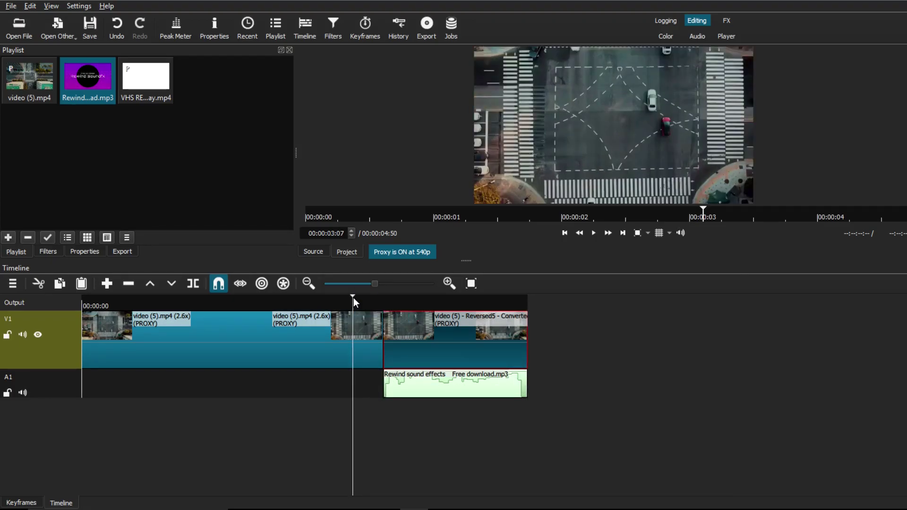
pyautogui.click(592, 234)
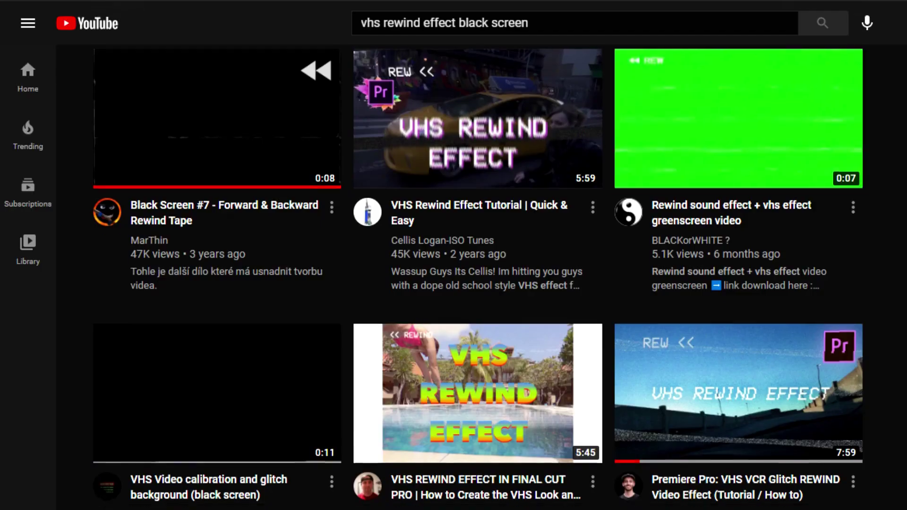
pyautogui.scroll(-9, 477, 276)
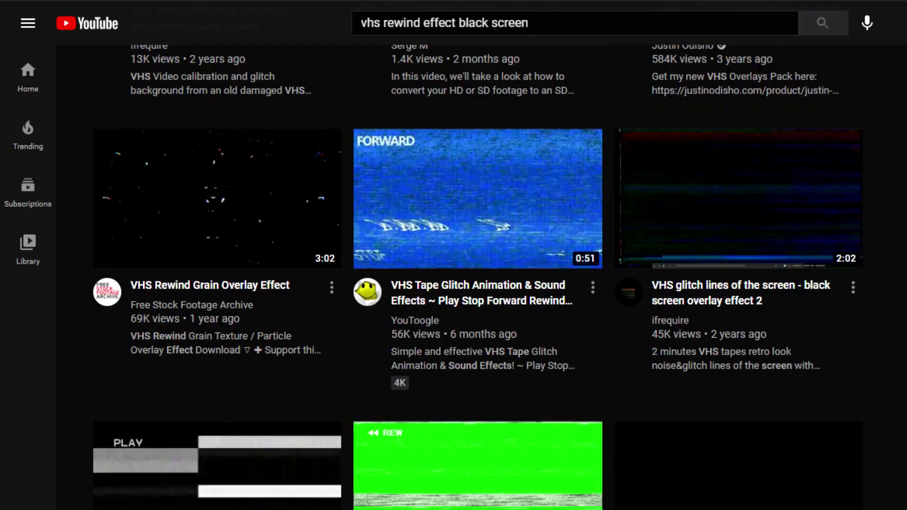
pyautogui.scroll(-5, 478, 277)
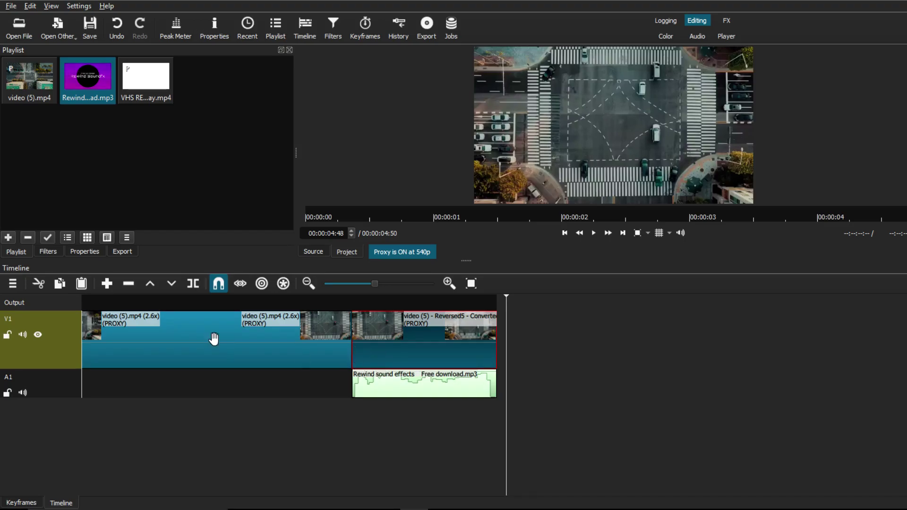
# Add track V2 and place VHS REWIND Green Screen Overlay.mp4 above the reversed clip's start
pyautogui.click(13, 284)
pyautogui.moveTo(19, 291)
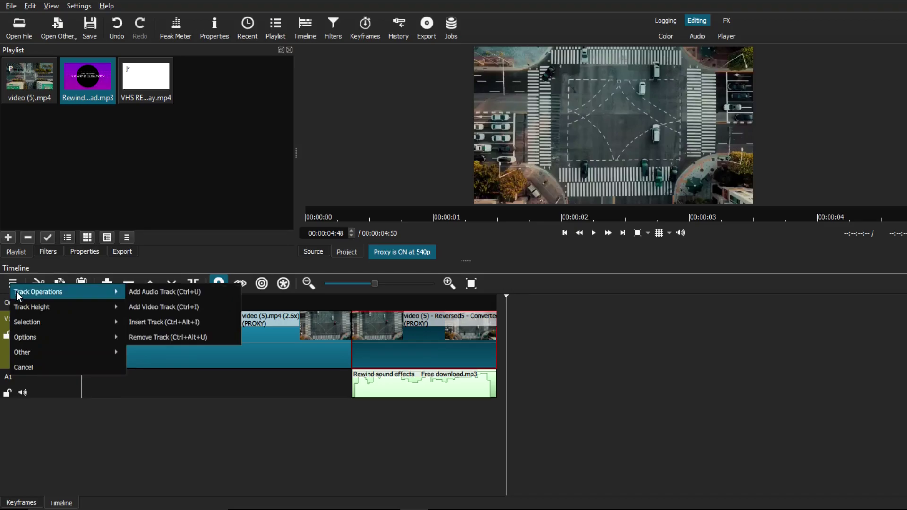
pyautogui.click(144, 307)
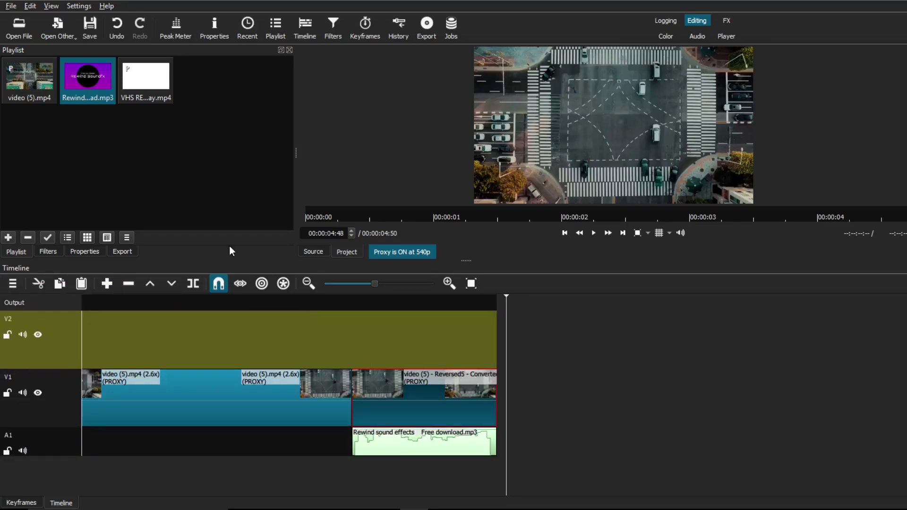
pyautogui.click(158, 91)
pyautogui.moveTo(319, 295); pyautogui.dragTo(352, 330)
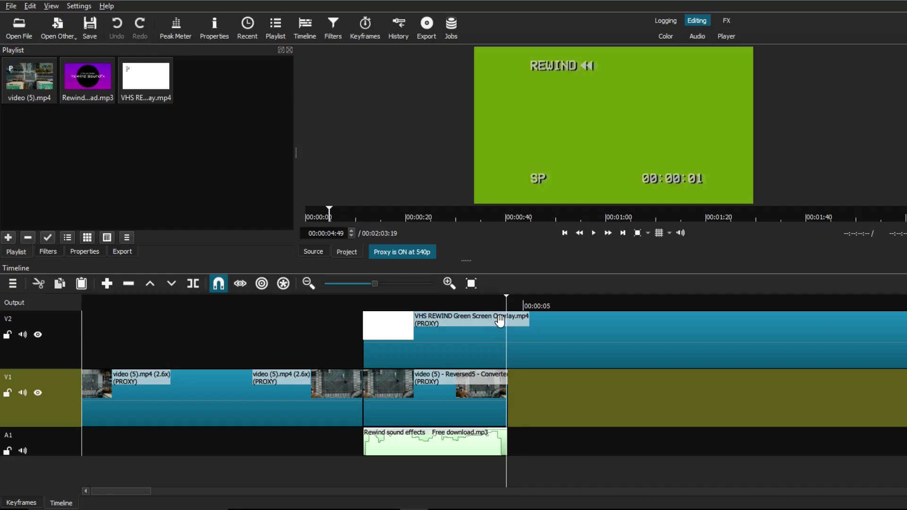
pyautogui.click(446, 333)
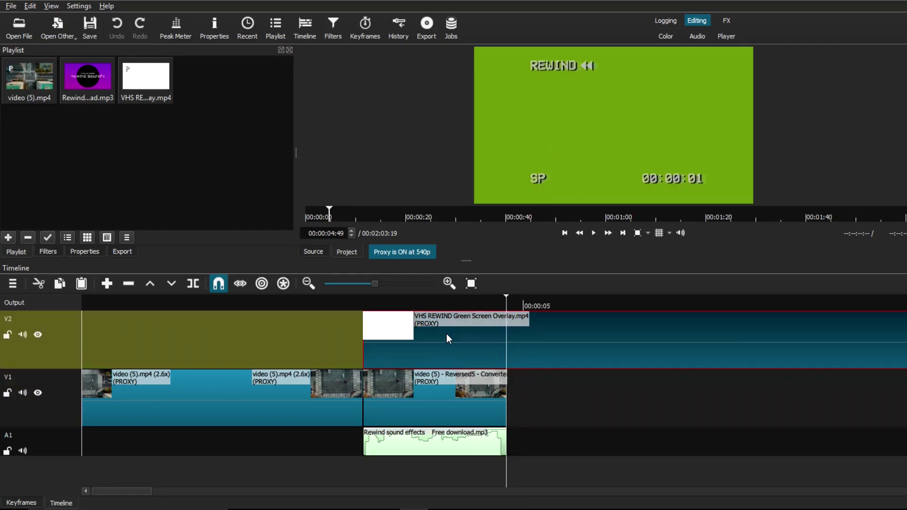
# Add a Chroma Key: Advanced filter to the VHS REWIND overlay, keyed to the green background
pyautogui.click(55, 250)
pyautogui.click(14, 161)
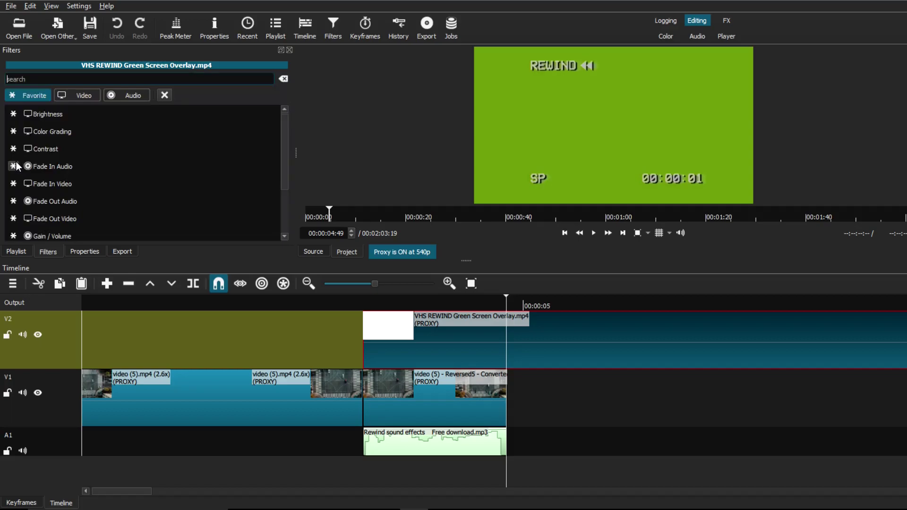
pyautogui.click(75, 94)
pyautogui.scroll(-6, 92, 159)
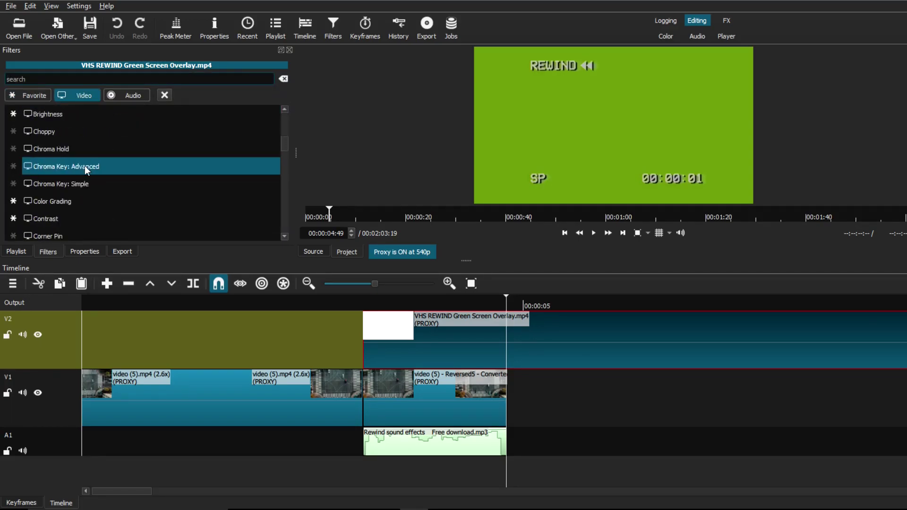
pyautogui.click(73, 167)
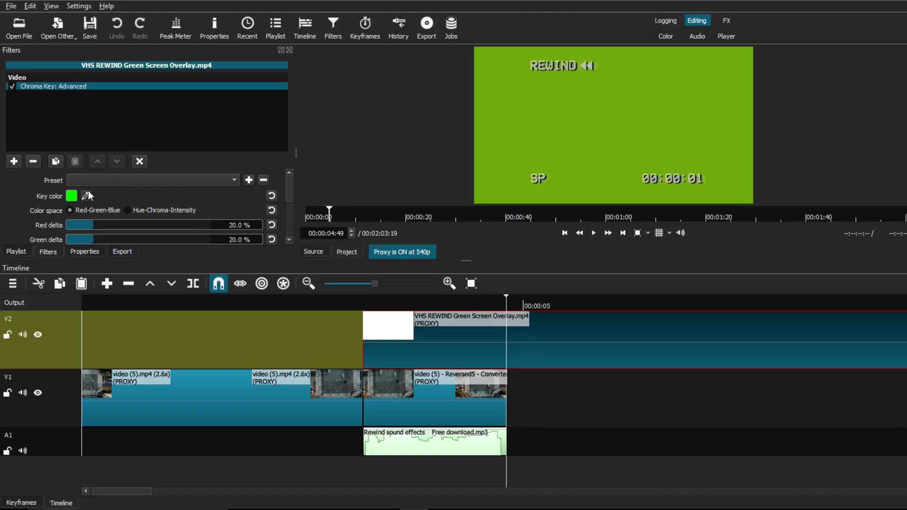
pyautogui.click(86, 196)
pyautogui.click(574, 134)
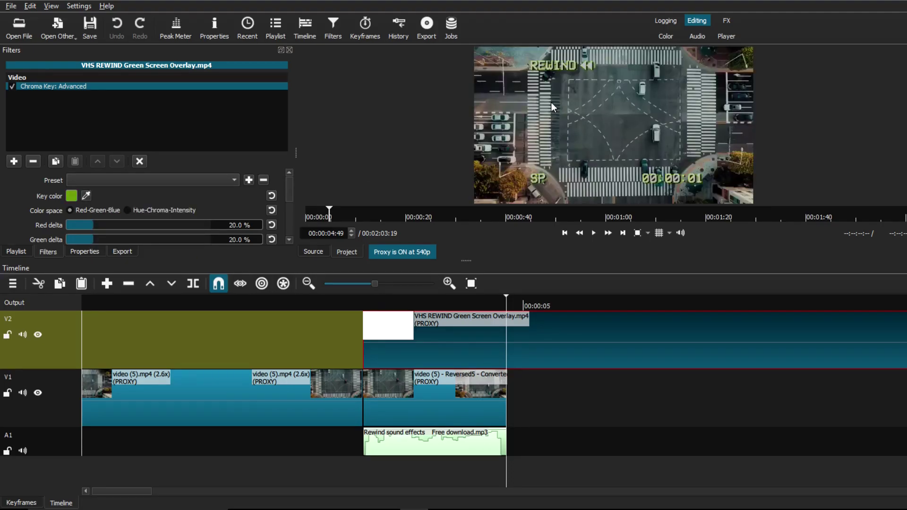
# Tune the key to Red delta about 65 %, Green delta about 48.6 %, and Slope 37.3 %
pyautogui.moveTo(295, 152); pyautogui.dragTo(360, 154)
pyautogui.moveTo(352, 190); pyautogui.dragTo(353, 204)
pyautogui.moveTo(106, 187); pyautogui.dragTo(244, 195)
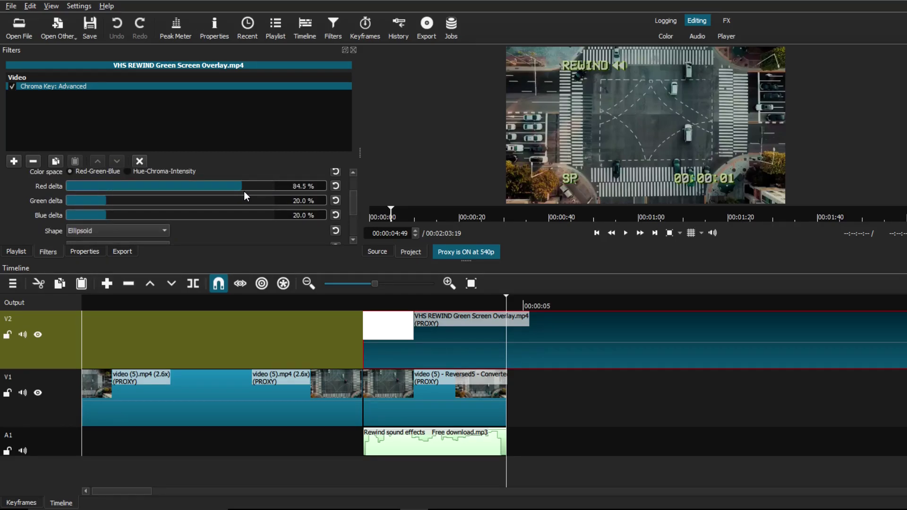
pyautogui.click(165, 207)
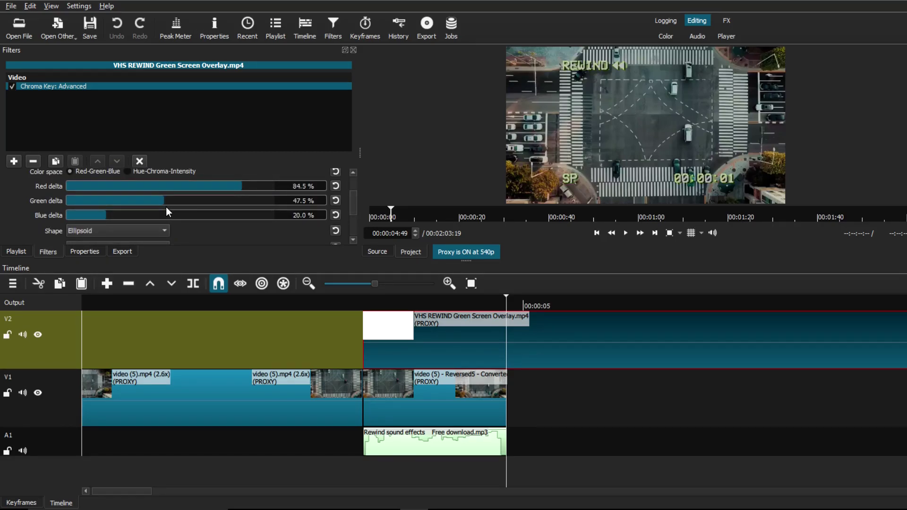
pyautogui.moveTo(163, 199)
pyautogui.mouseDown()
pyautogui.moveTo(202, 199)
pyautogui.moveTo(192, 217)
pyautogui.moveTo(169, 214)
pyautogui.mouseUp()
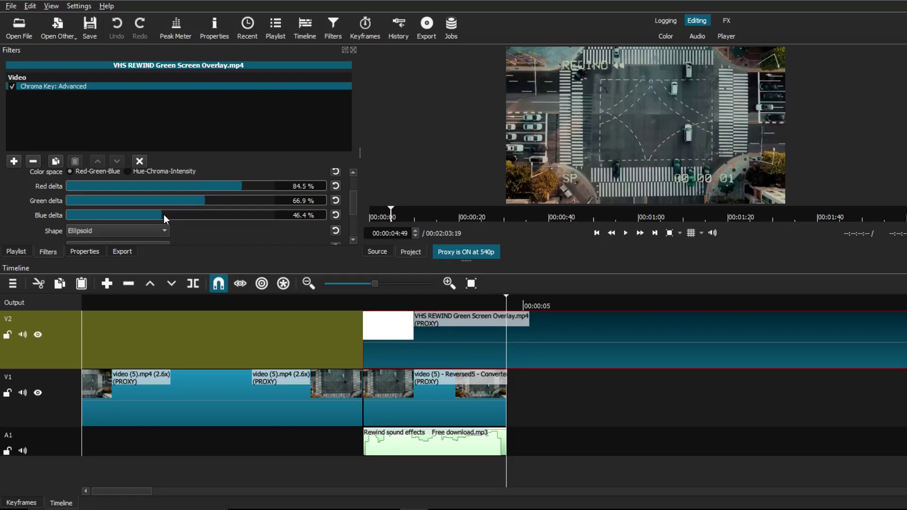
pyautogui.moveTo(238, 186); pyautogui.dragTo(77, 200)
pyautogui.click(168, 196)
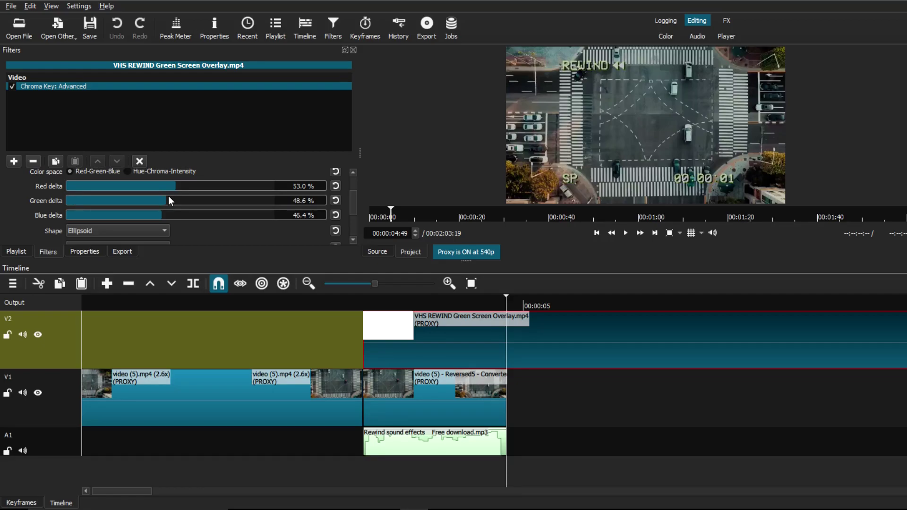
pyautogui.moveTo(350, 204); pyautogui.dragTo(350, 222)
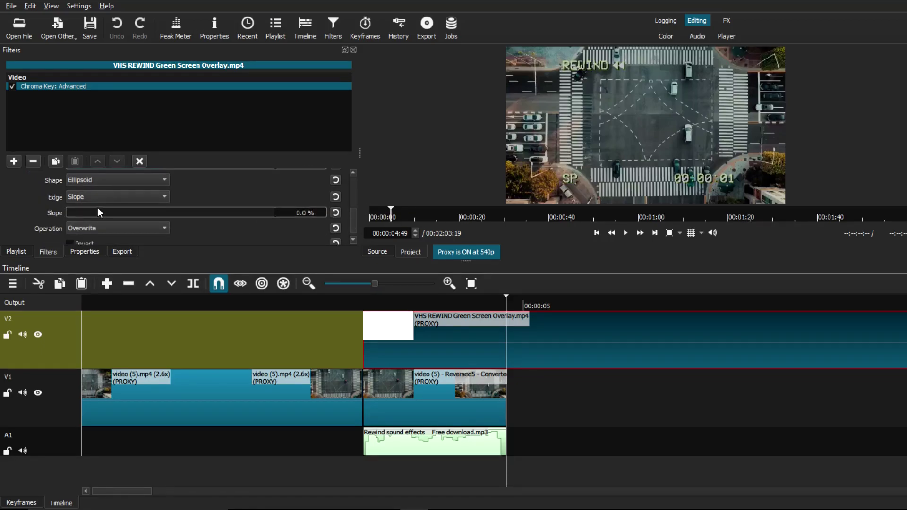
pyautogui.moveTo(148, 214)
pyautogui.mouseDown()
pyautogui.moveTo(175, 214)
pyautogui.moveTo(144, 210)
pyautogui.mouseUp()
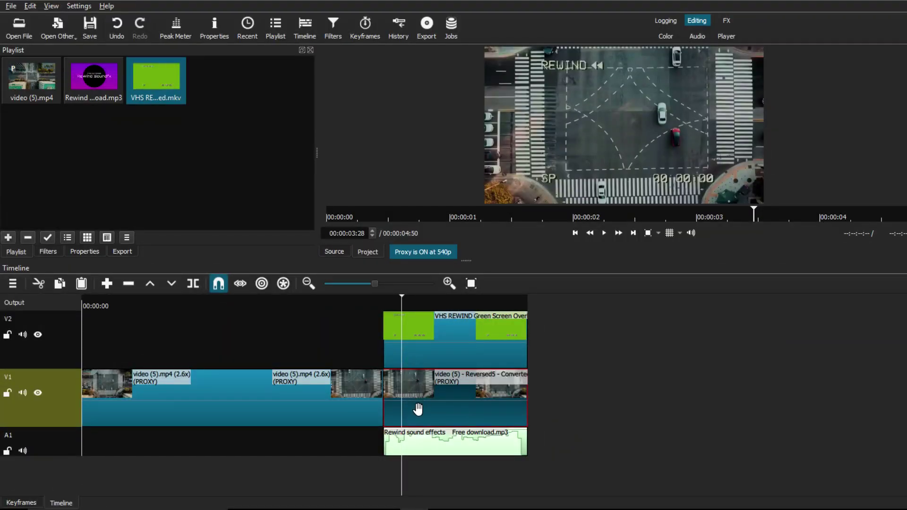
# Add a Contrast filter to the reversed clip and lower its level to 23.6 %
pyautogui.click(57, 254)
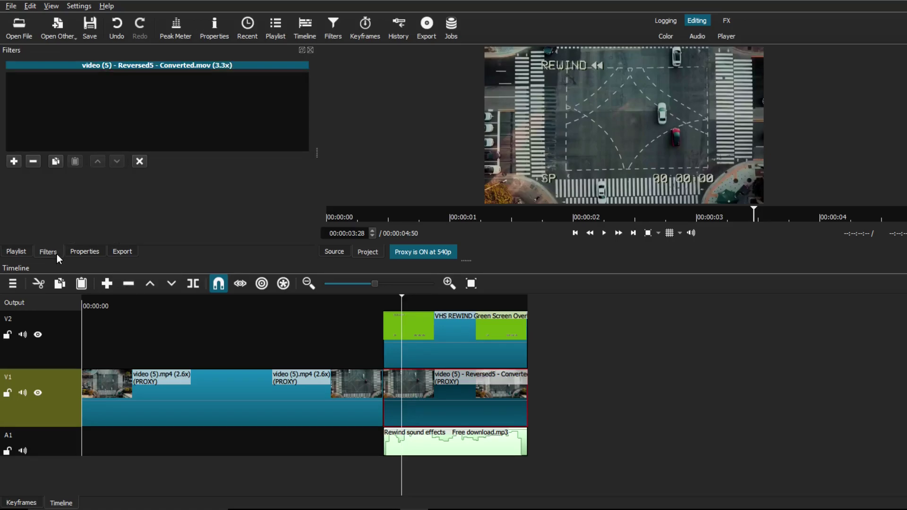
pyautogui.click(14, 162)
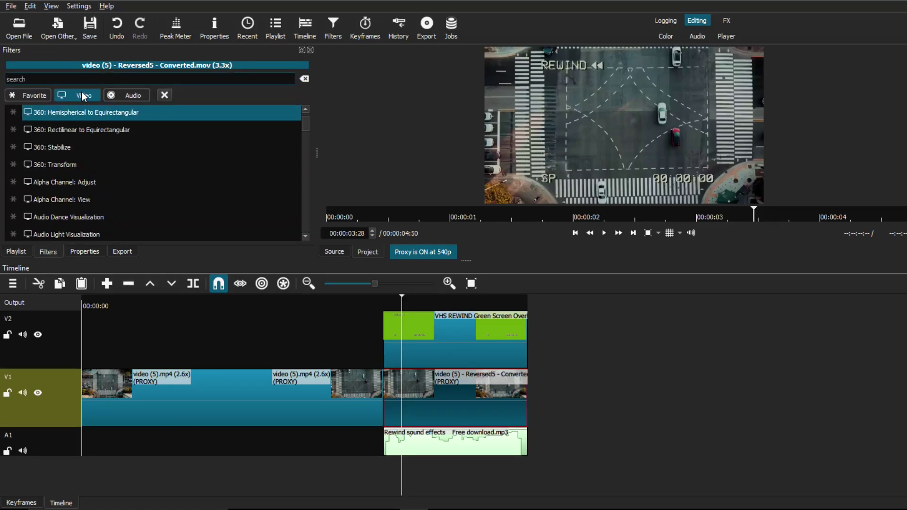
pyautogui.scroll(-3, 100, 179)
pyautogui.scroll(-3, 100, 183)
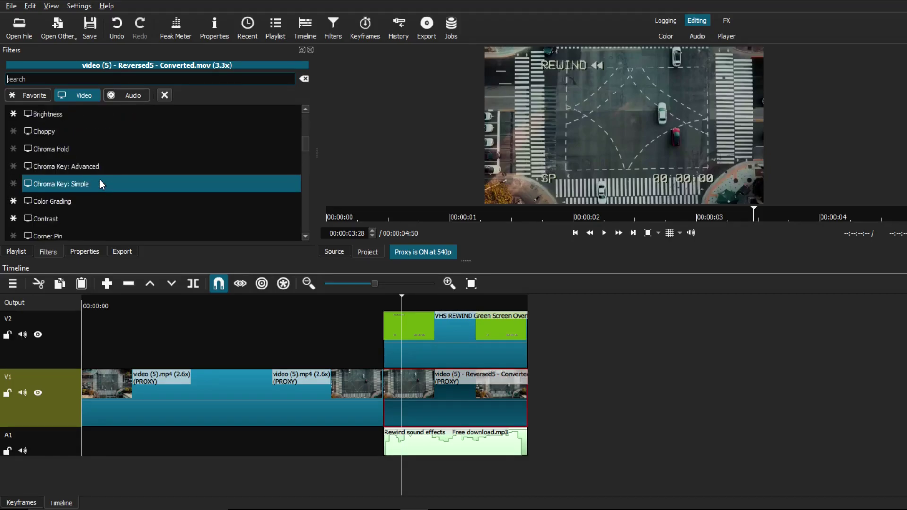
pyautogui.click(48, 218)
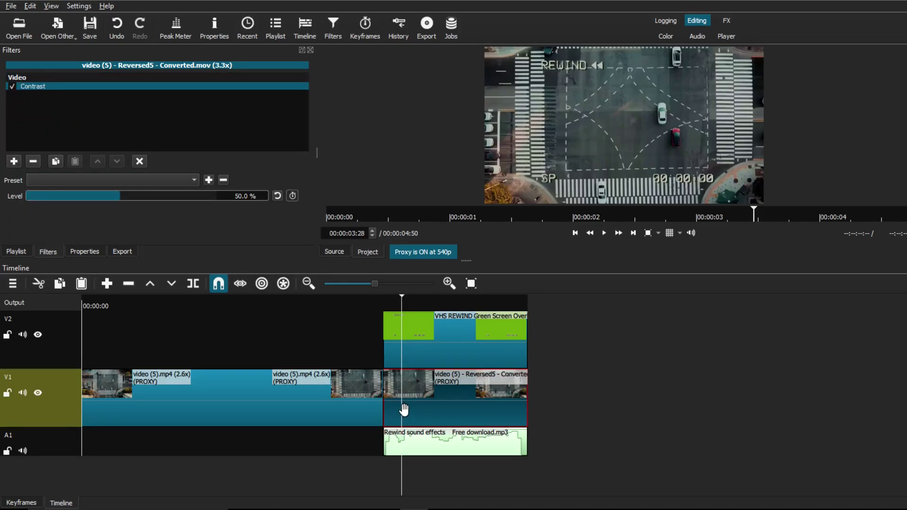
pyautogui.moveTo(113, 197); pyautogui.dragTo(78, 197)
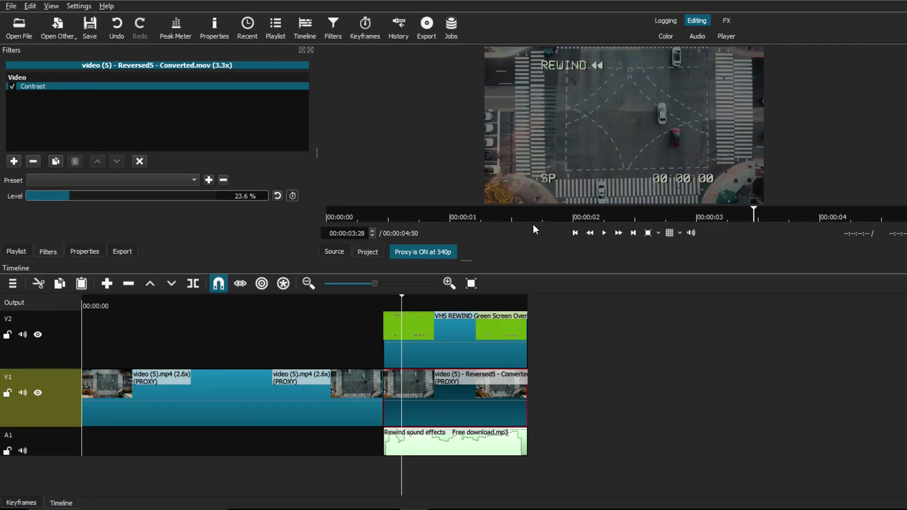
# Show the Playlist panel and place the playhead at the start of the rewind section
pyautogui.click(356, 303)
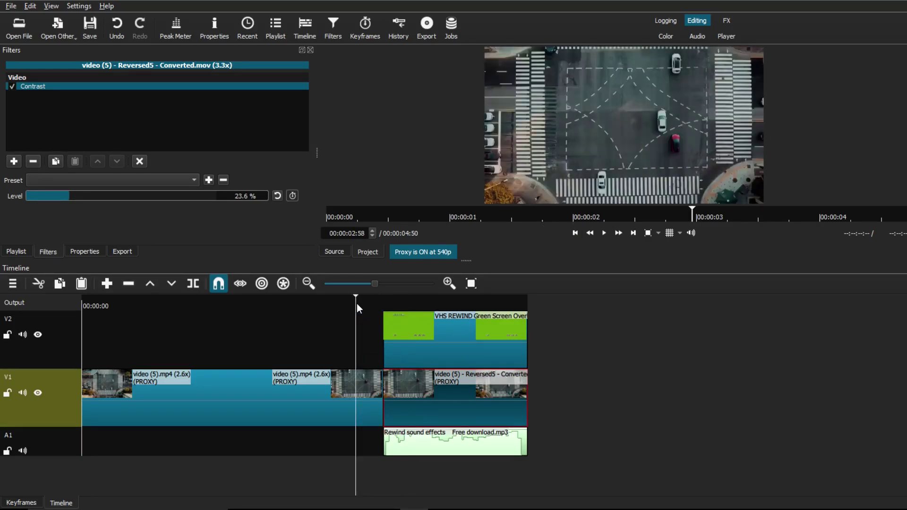
pyautogui.click(404, 303)
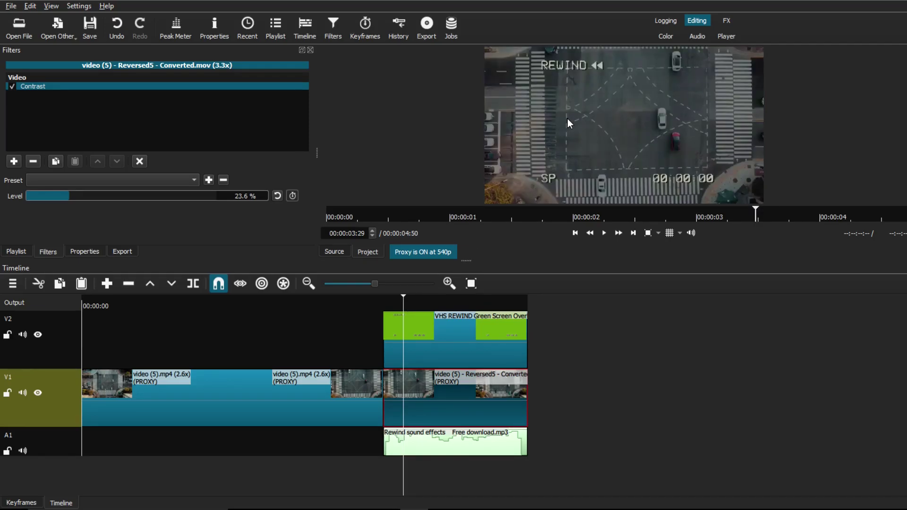
pyautogui.click(16, 251)
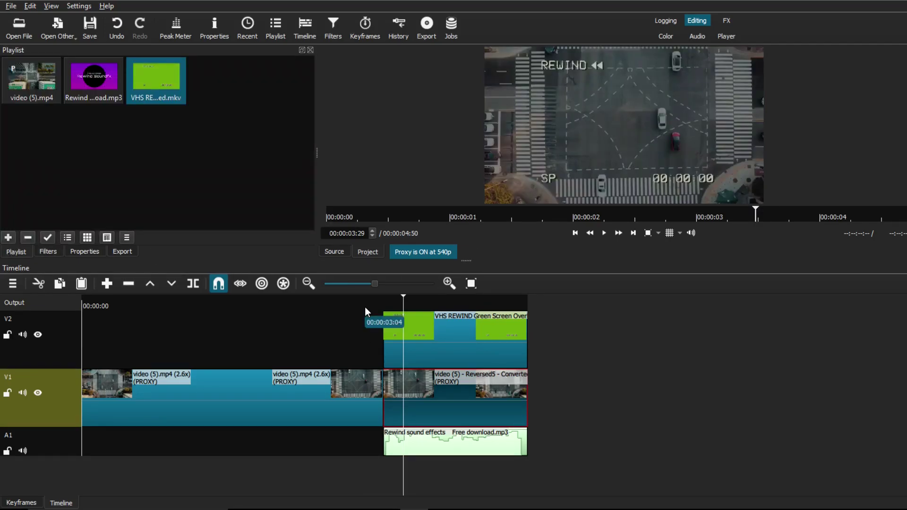
pyautogui.click(366, 307)
# Play the rewind section, pausing and resuming, to review the keyed overlay and washed-out footage
pyautogui.click(604, 233)
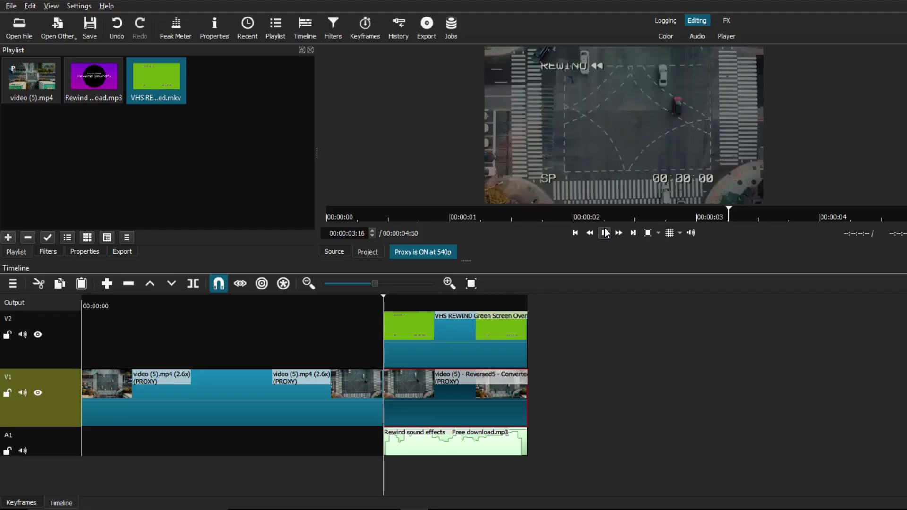
pyautogui.click(605, 233)
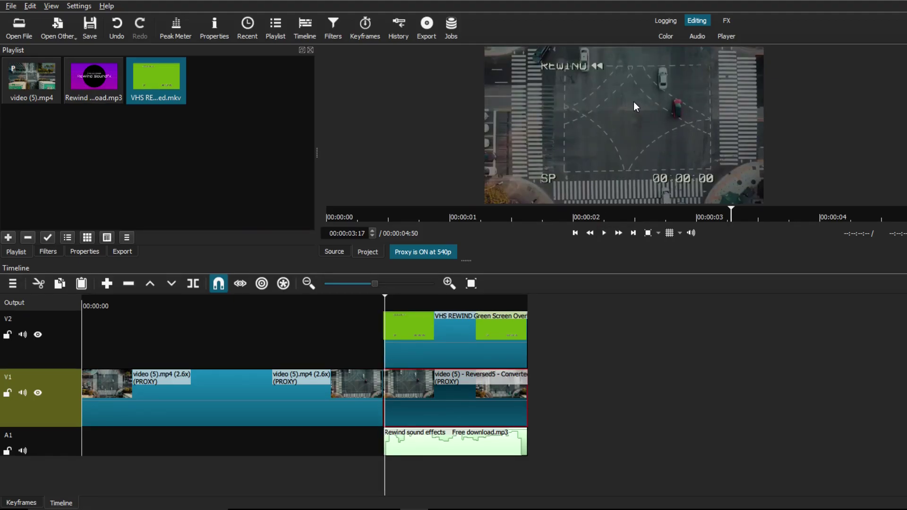
pyautogui.click(602, 233)
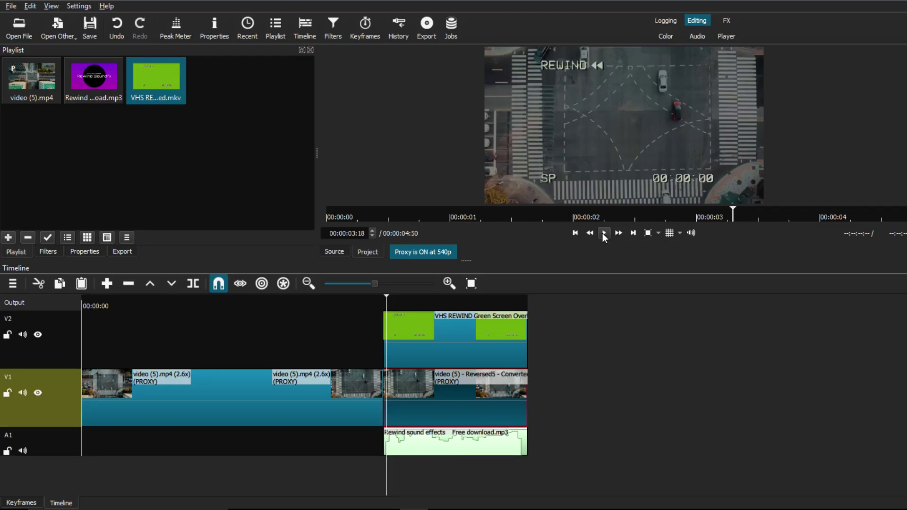
pyautogui.click(602, 234)
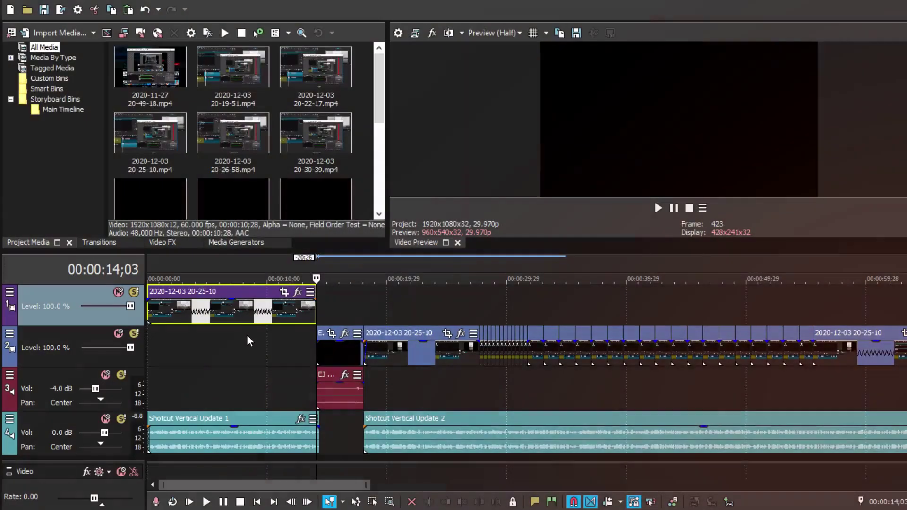
pyautogui.scroll(2, 247, 334)
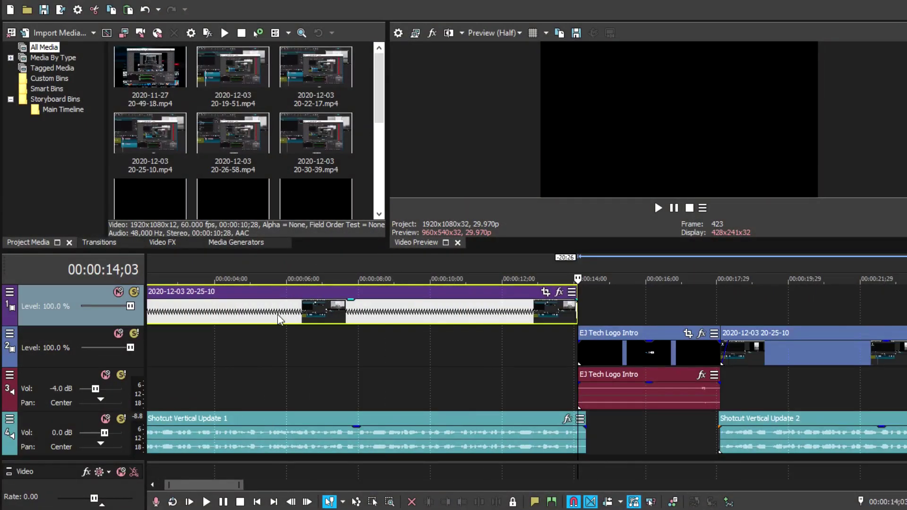
pyautogui.moveTo(275, 336); pyautogui.dragTo(276, 337)
pyautogui.scroll(6, 582, 311)
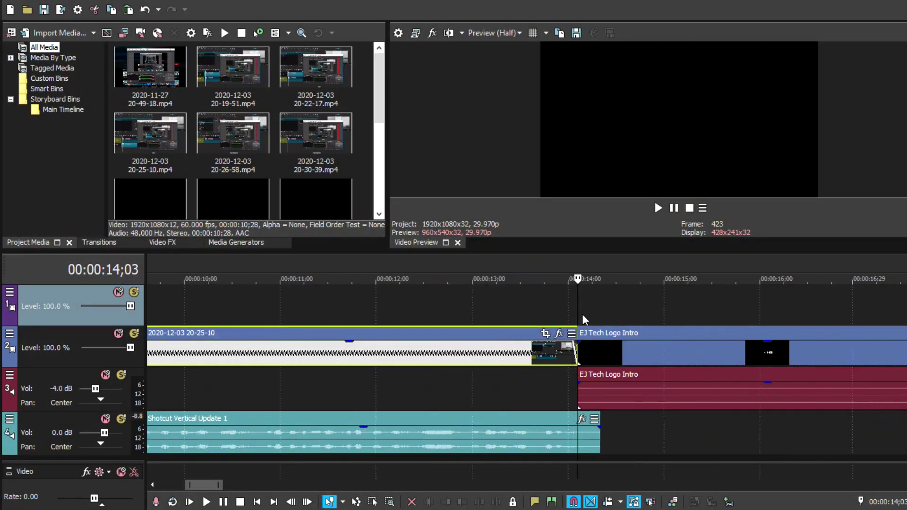
pyautogui.moveTo(523, 354); pyautogui.dragTo(540, 353)
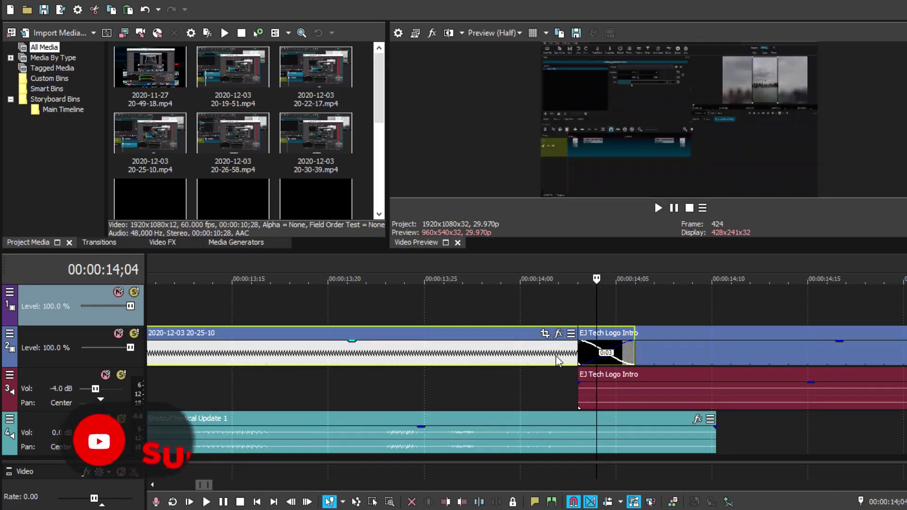
# Extend the 20-25-10 clip's end further over EJ Tech Logo Intro, past 13;29, for a longer crossfade
pyautogui.scroll(-8, 163, 373)
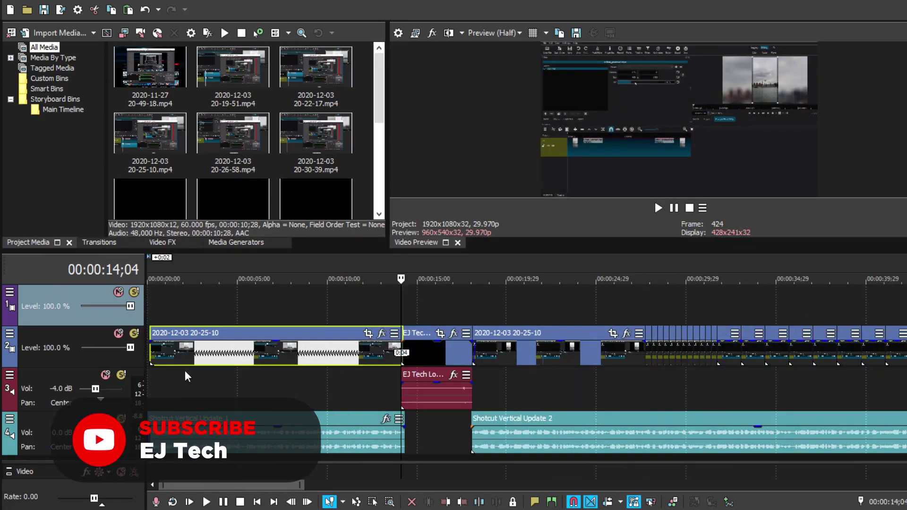
pyautogui.scroll(2, 159, 376)
pyautogui.click(159, 375)
pyautogui.click(233, 355)
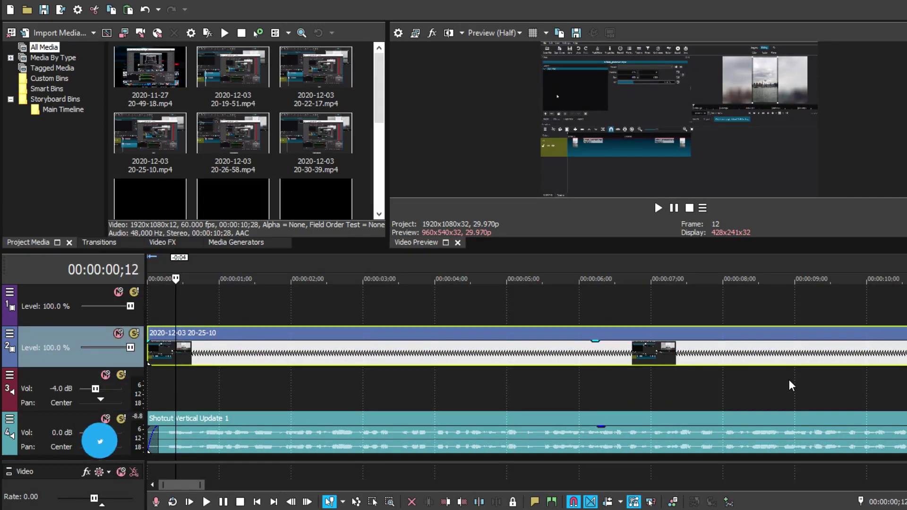
pyautogui.scroll(-3, 392, 385)
pyautogui.click(399, 378)
pyautogui.scroll(10, 543, 356)
pyautogui.click(539, 355)
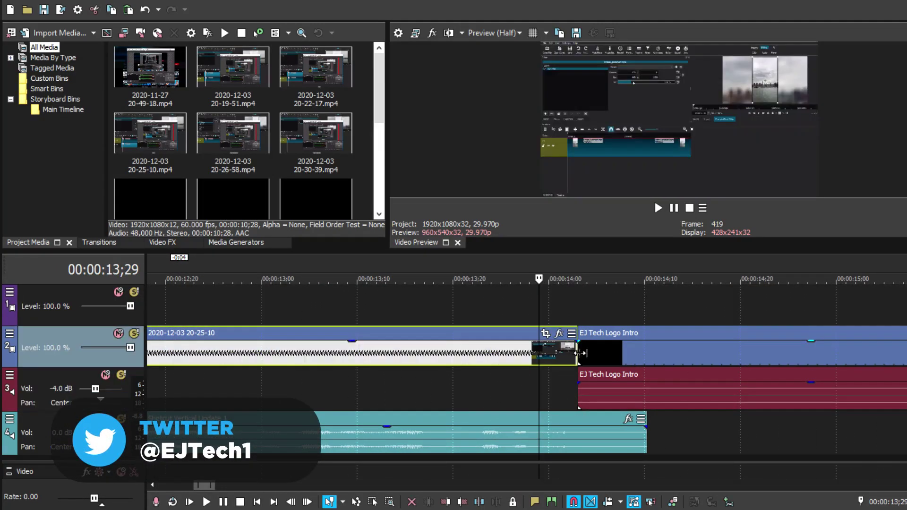
pyautogui.moveTo(573, 353); pyautogui.dragTo(629, 358)
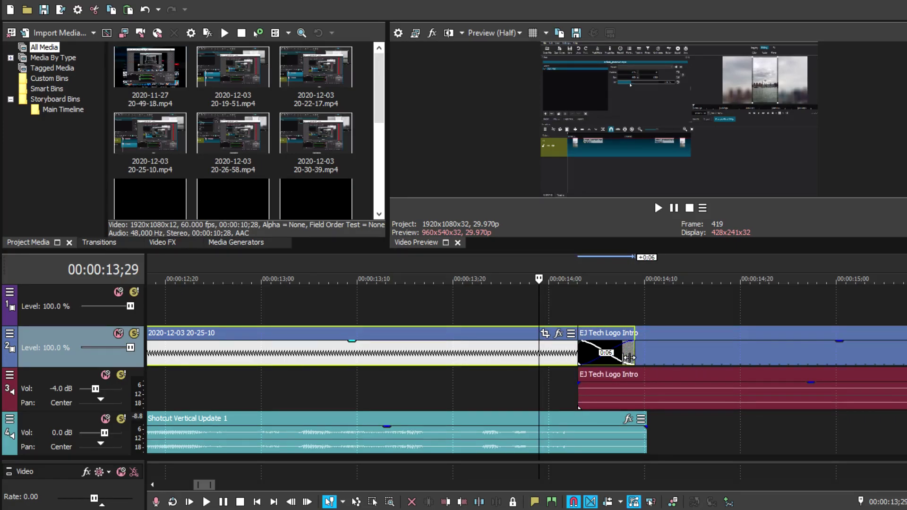
pyautogui.scroll(-4, 480, 380)
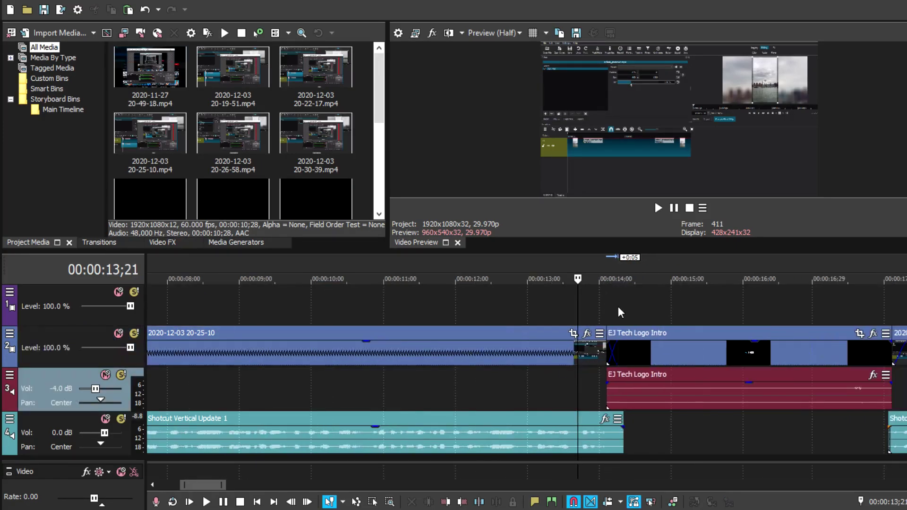